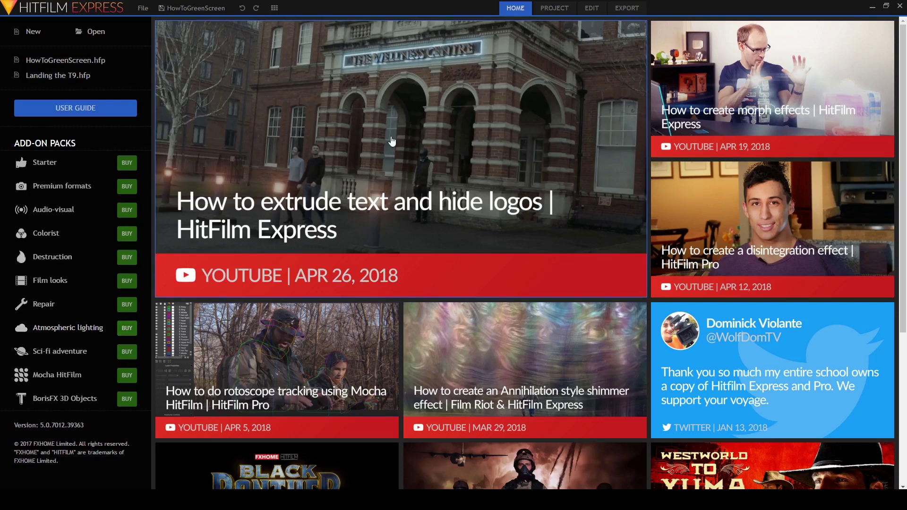
Step: Check the HowToGreenScreen project settings, then move to the Edit workspace
click(555, 8)
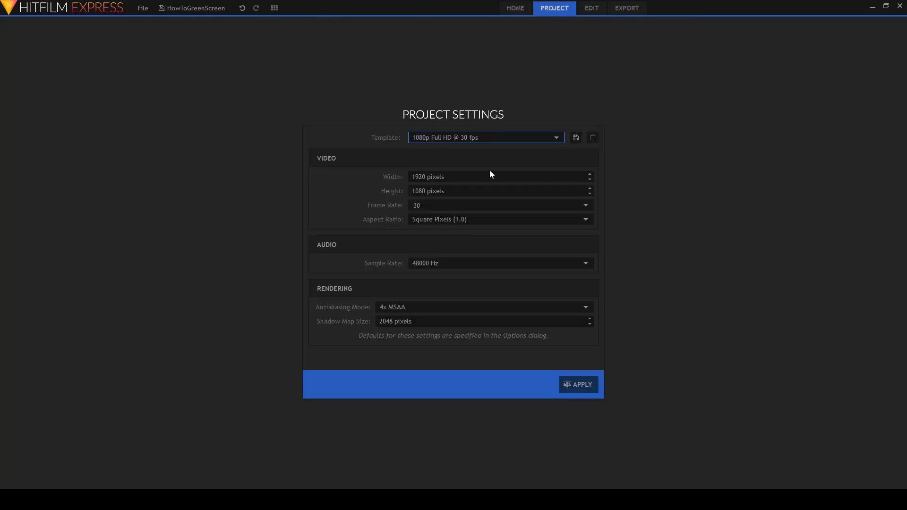
click(592, 8)
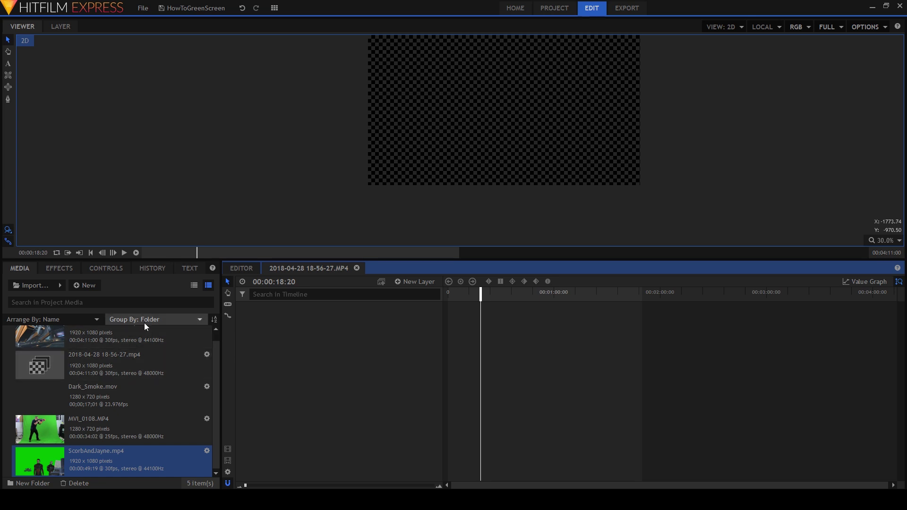
Step: Add the hangar clip to the timeline, slice off its first part, and start the rest at zero
click(100, 333)
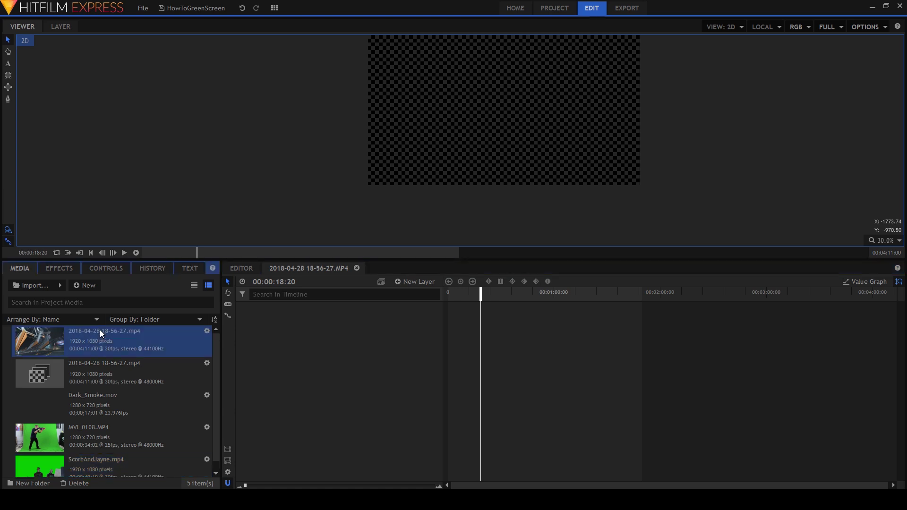
drag(100, 330, 449, 326)
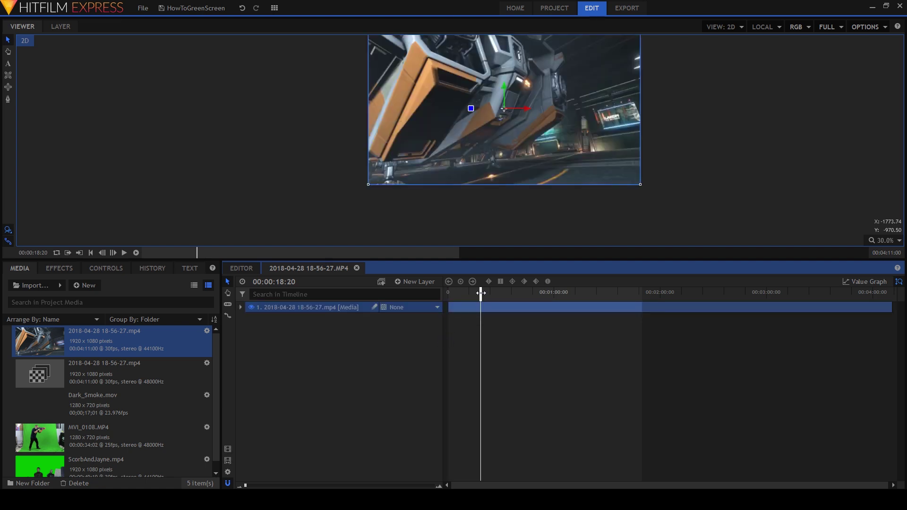
drag(480, 293, 716, 299)
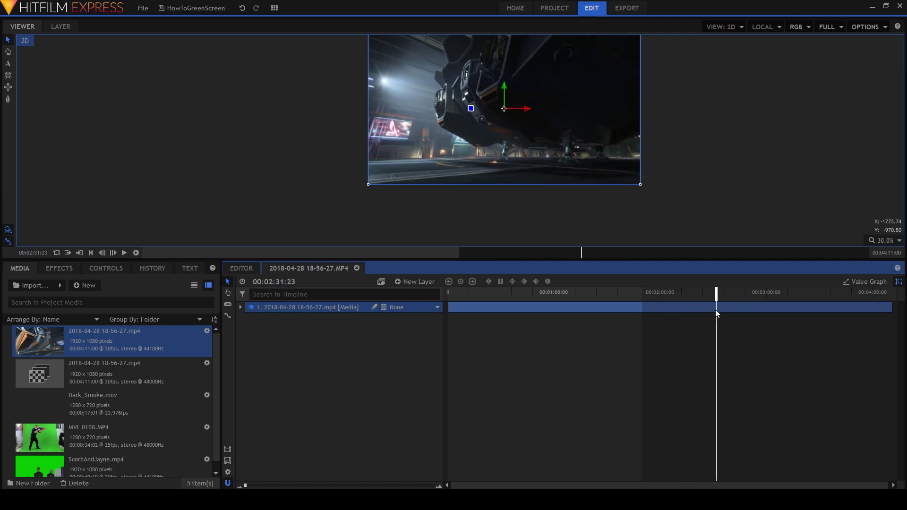
right_click(716, 310)
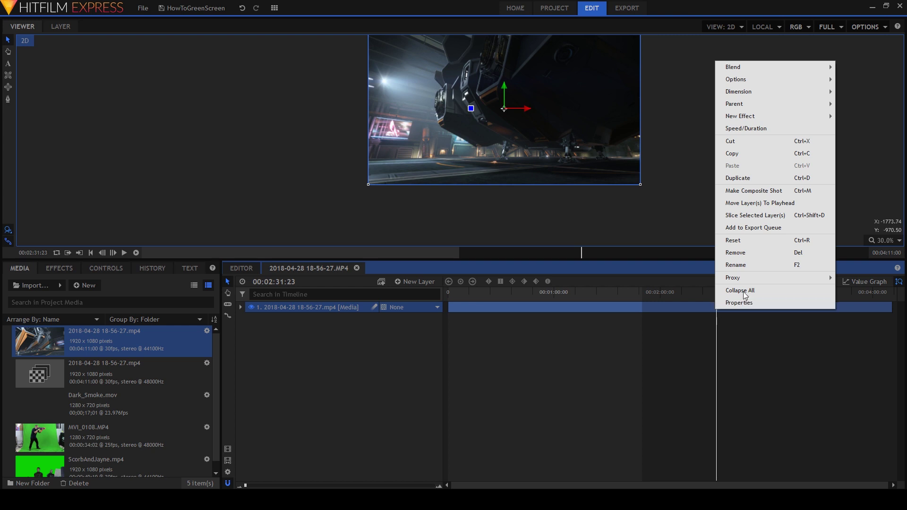
click(755, 216)
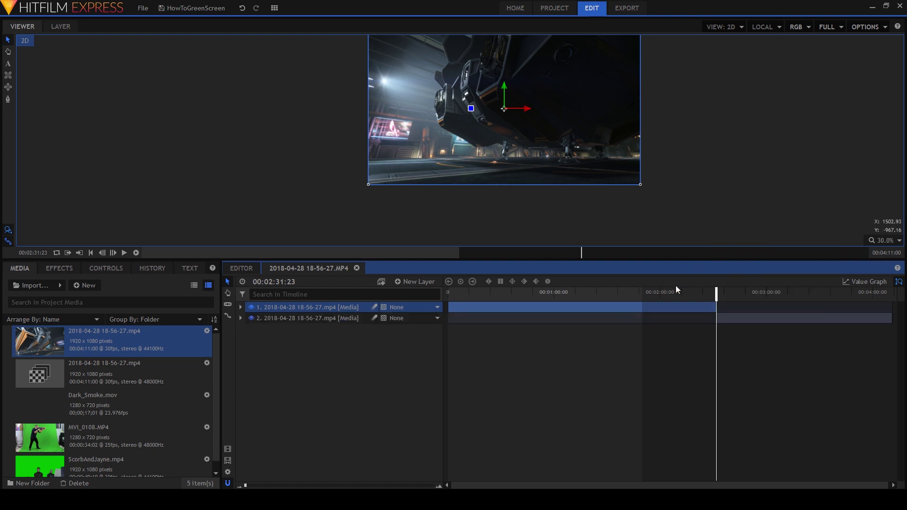
key(Delete)
drag(725, 309, 439, 293)
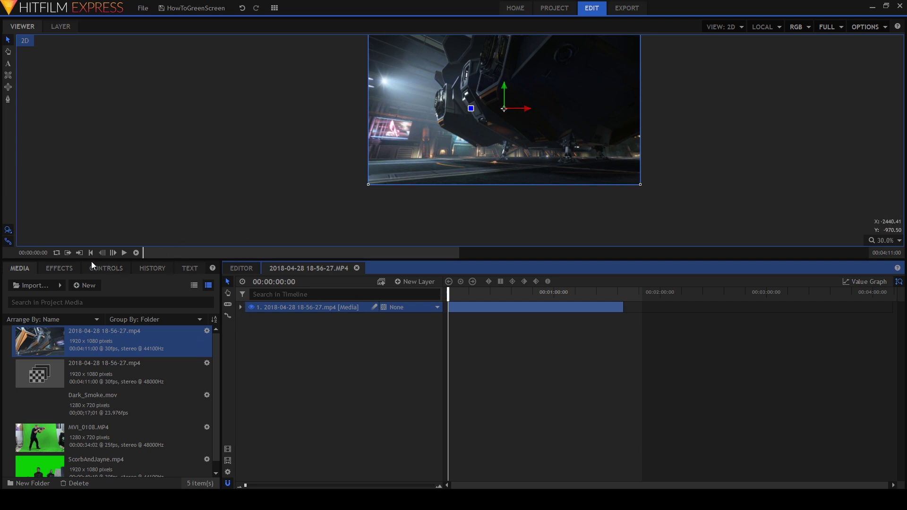
Step: Play back the hangar background footage and return the playhead to the start
click(124, 254)
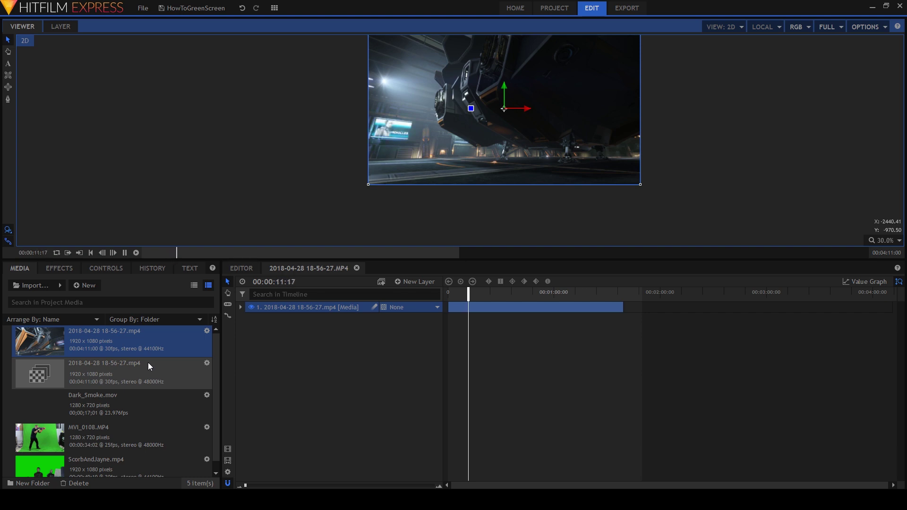
click(124, 253)
drag(472, 297, 447, 297)
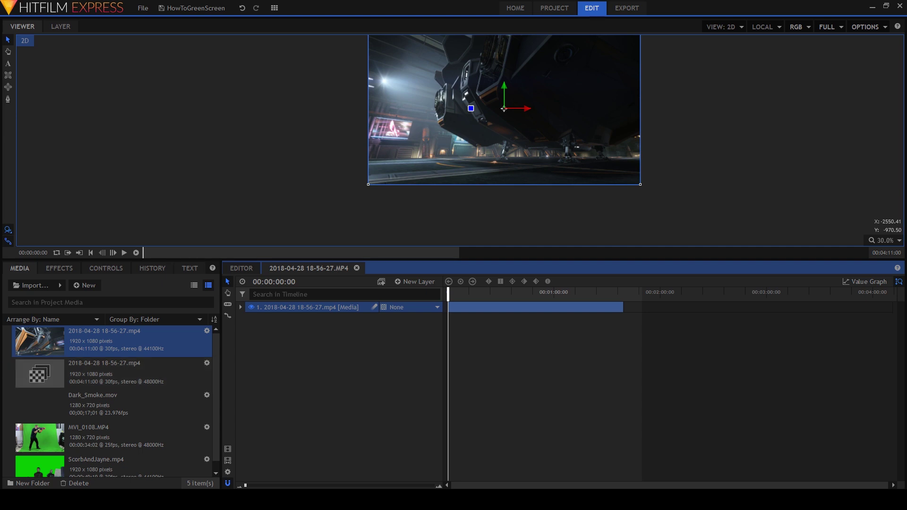
Step: Place ScorbAndJayne.mp4 on the timeline as a layer above the hangar background
drag(91, 466, 440, 309)
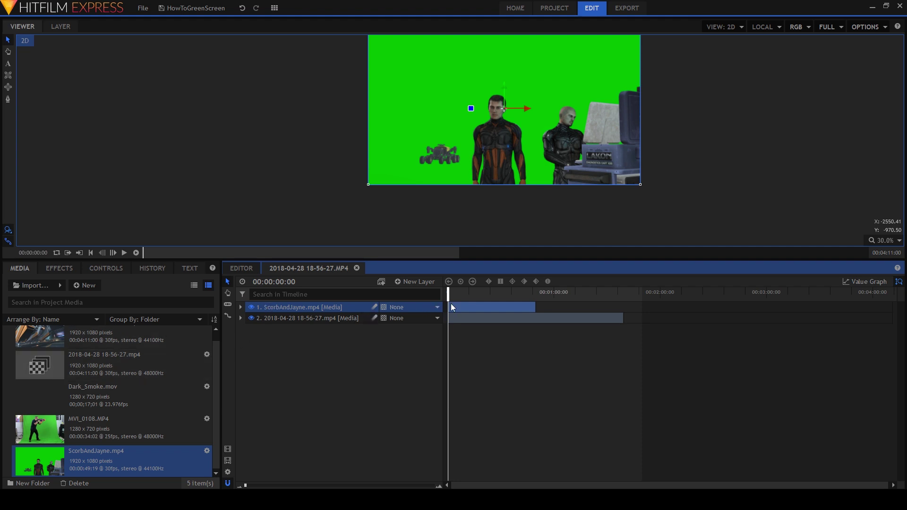
Step: Apply the Keying > Color Difference Key effect to the ScorbAndJayne.mp4 layer
right_click(476, 307)
mouse_move(522, 117)
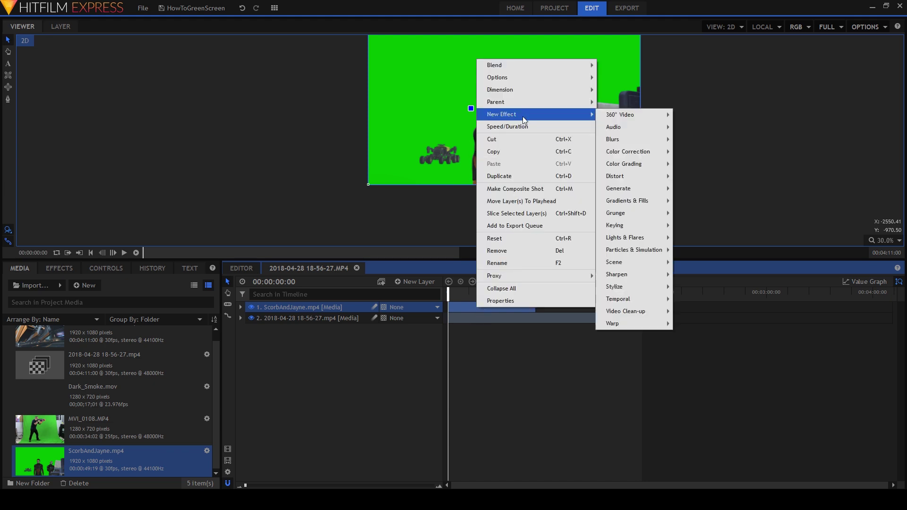
mouse_move(623, 227)
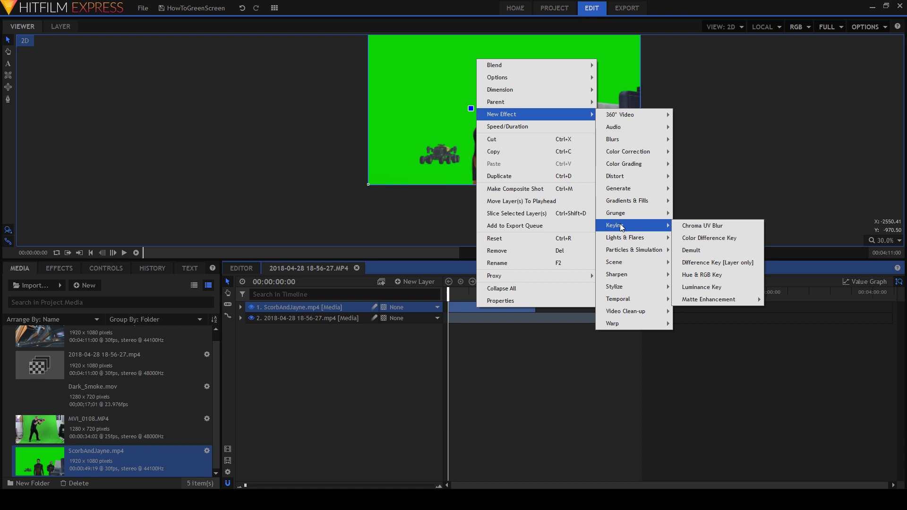
click(706, 240)
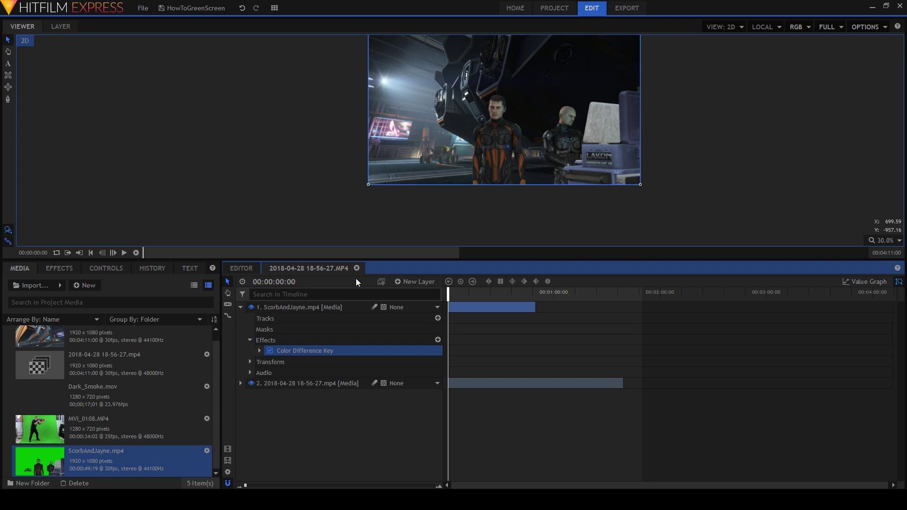
Step: Expand the Color Difference Key settings and toggle View Matte on and back off
click(259, 350)
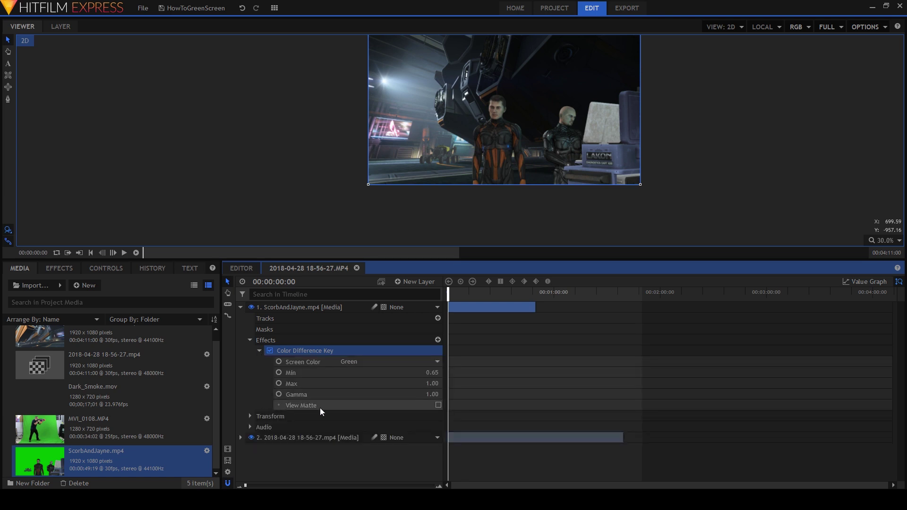
click(438, 405)
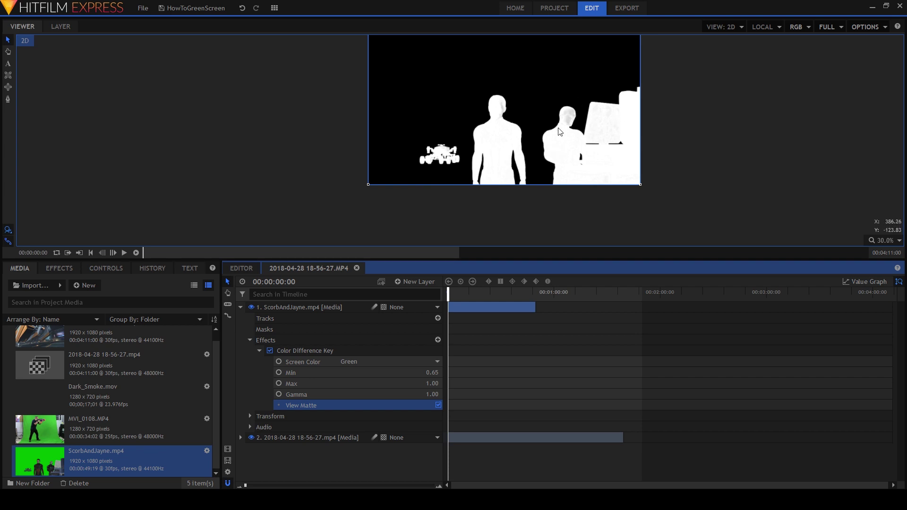
click(438, 405)
Step: Zoom the viewer and scrub through the clip to inspect the key's edges
scroll(563, 121, up, 5)
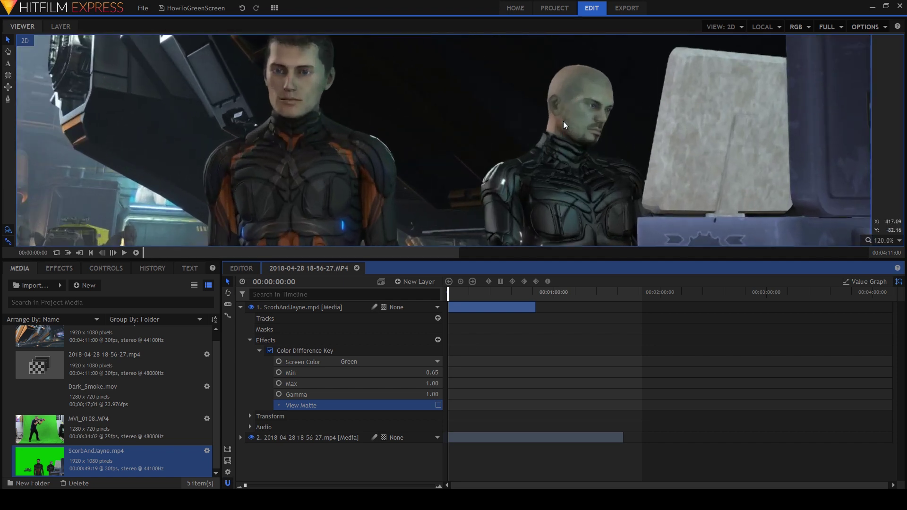
scroll(563, 121, down, 5)
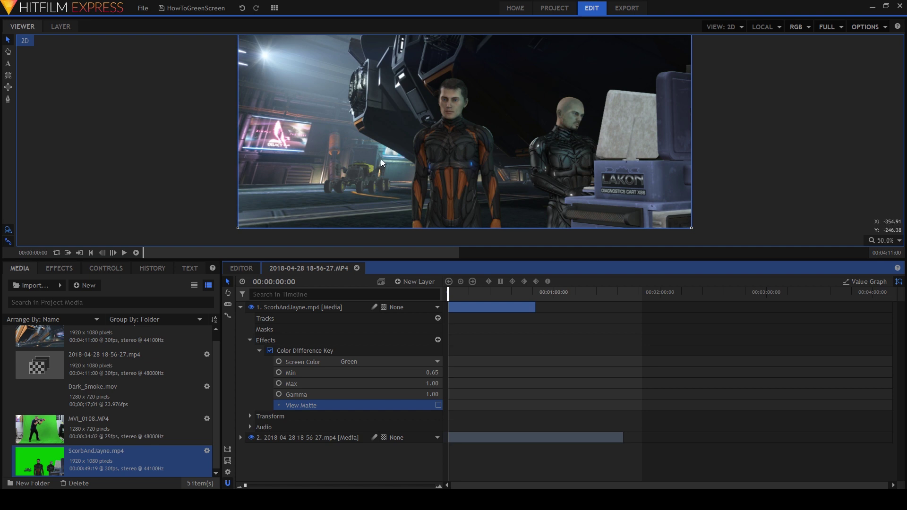
scroll(381, 157, up, 8)
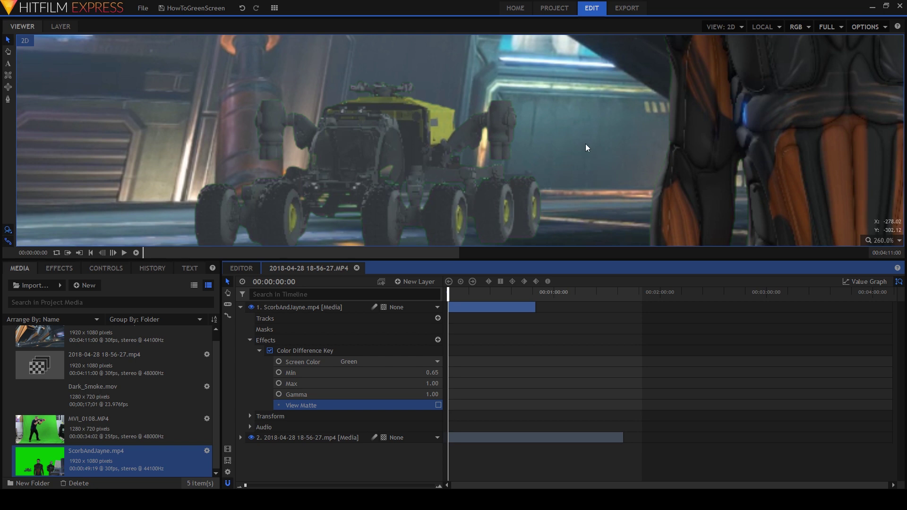
scroll(591, 148, down, 5)
scroll(681, 138, down, 6)
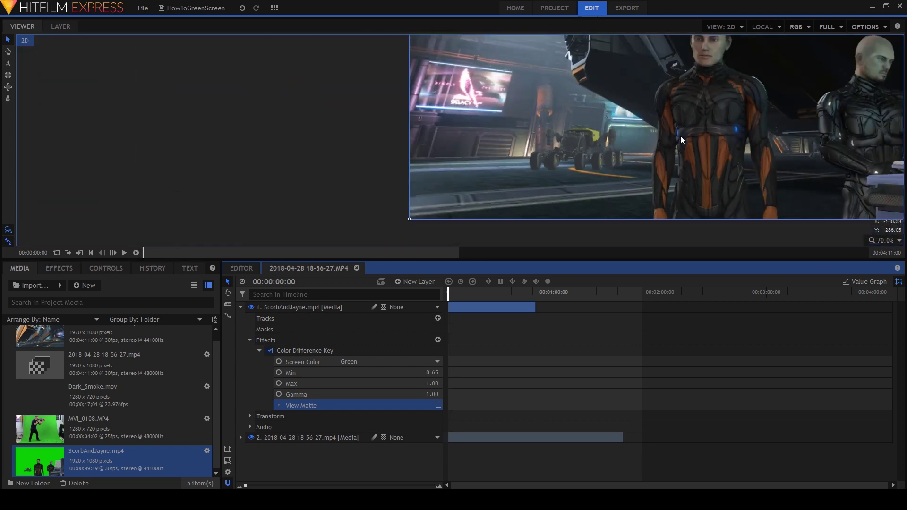
scroll(772, 103, up, 2)
scroll(773, 103, up, 5)
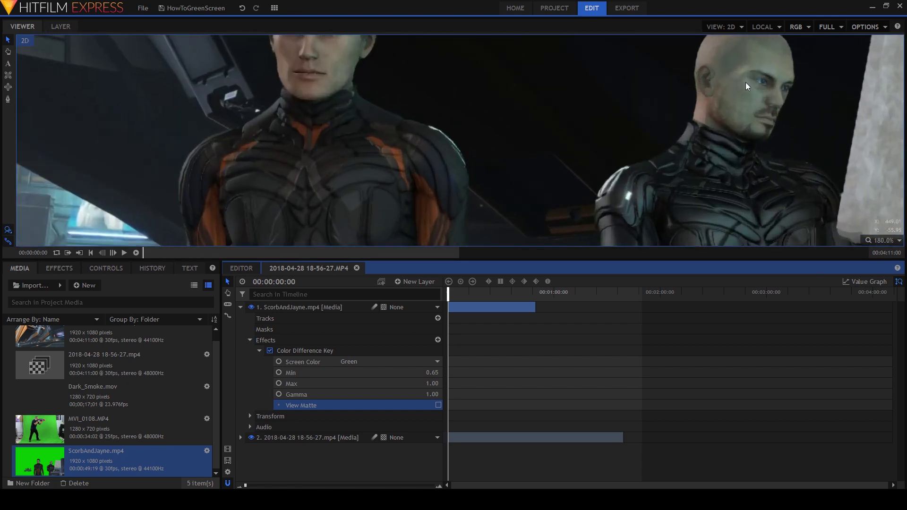
click(460, 294)
drag(467, 299, 445, 301)
scroll(501, 149, down, 8)
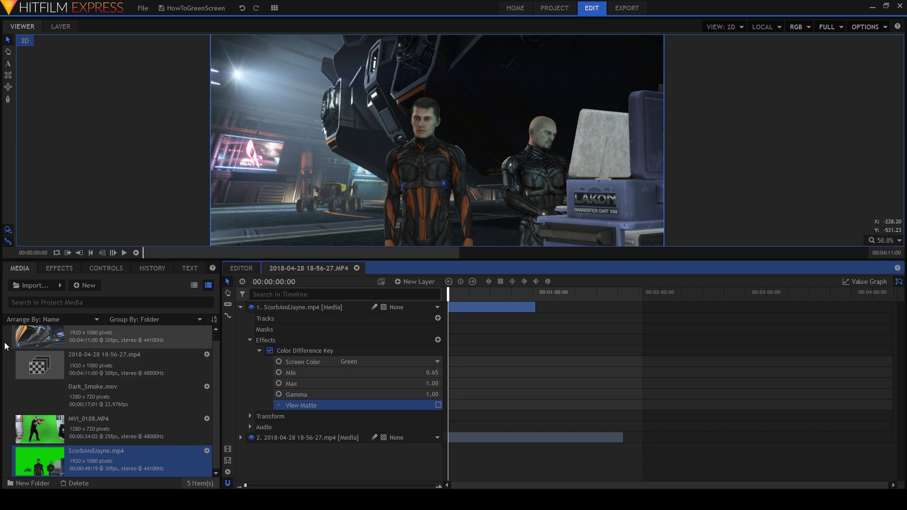
click(92, 425)
Step: Add MVI_0108.MP4 as the top timeline layer and open it alone in the Layer view
drag(93, 423, 450, 306)
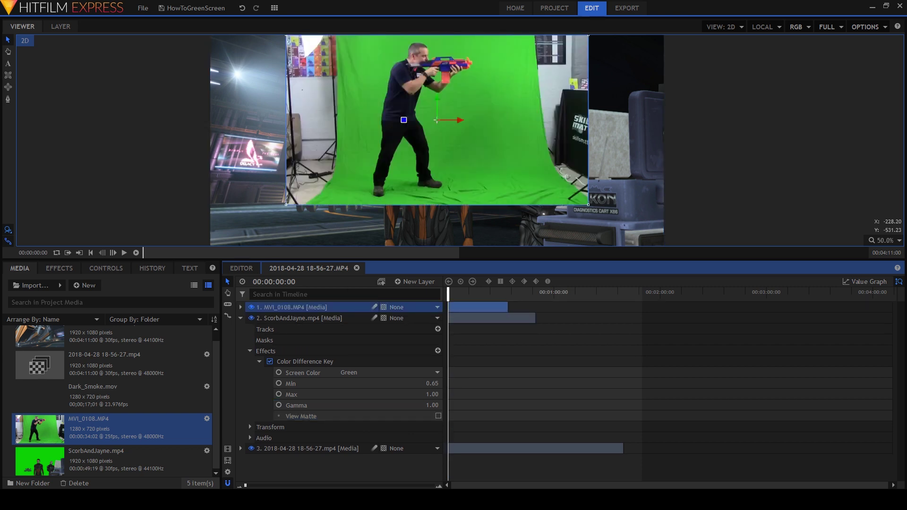
drag(364, 100, 345, 123)
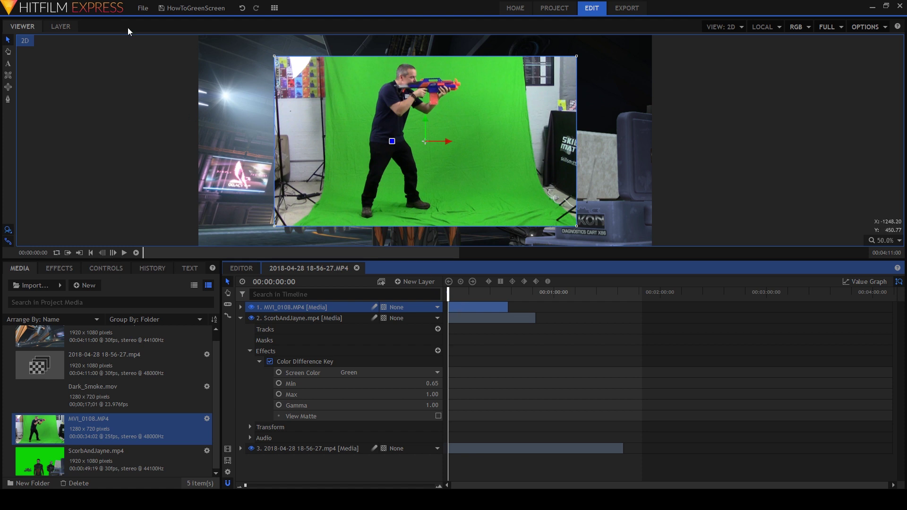
click(59, 26)
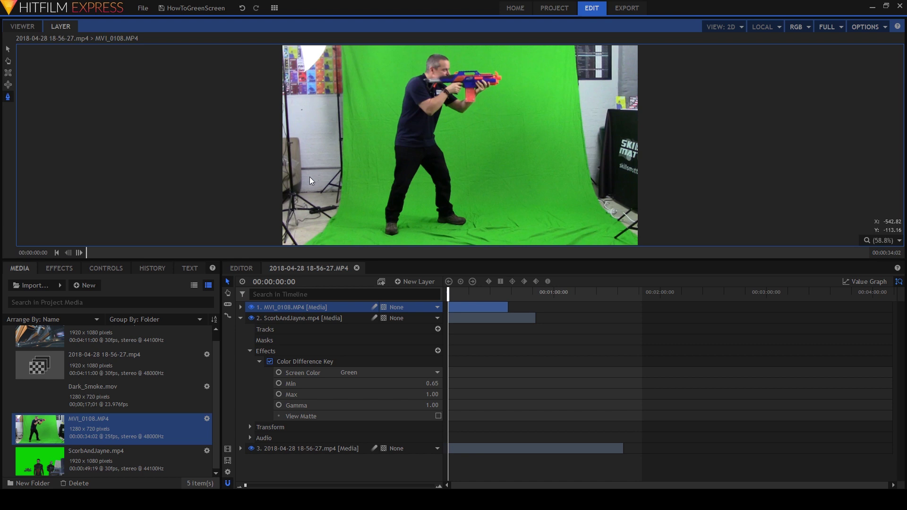
Step: Draw a closed freehand mask around the green screen behind the man
click(8, 96)
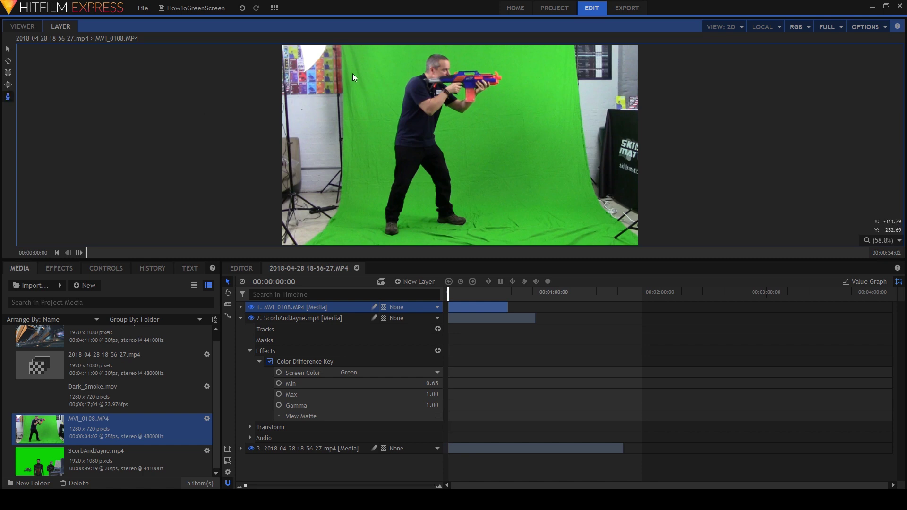
click(351, 49)
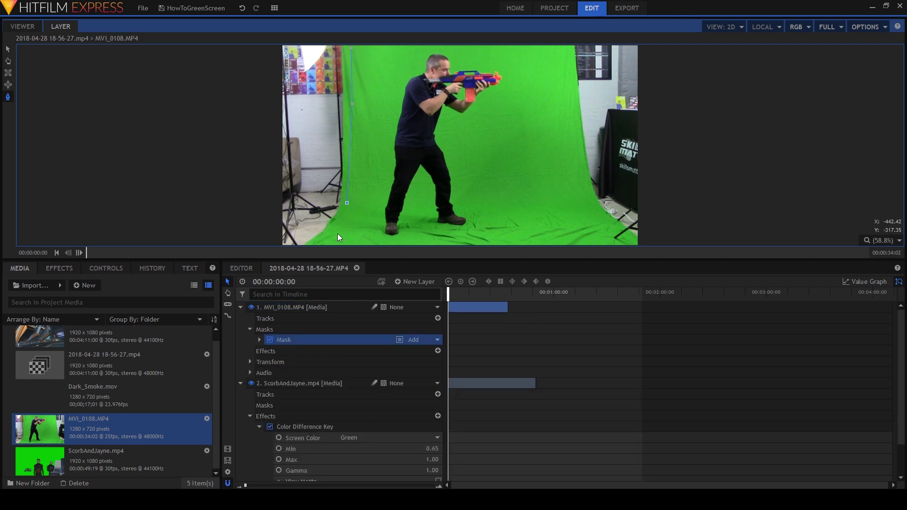
click(432, 242)
click(539, 238)
click(580, 219)
drag(577, 209, 580, 195)
click(580, 158)
scroll(567, 66, up, 3)
click(559, 102)
click(365, 100)
click(345, 115)
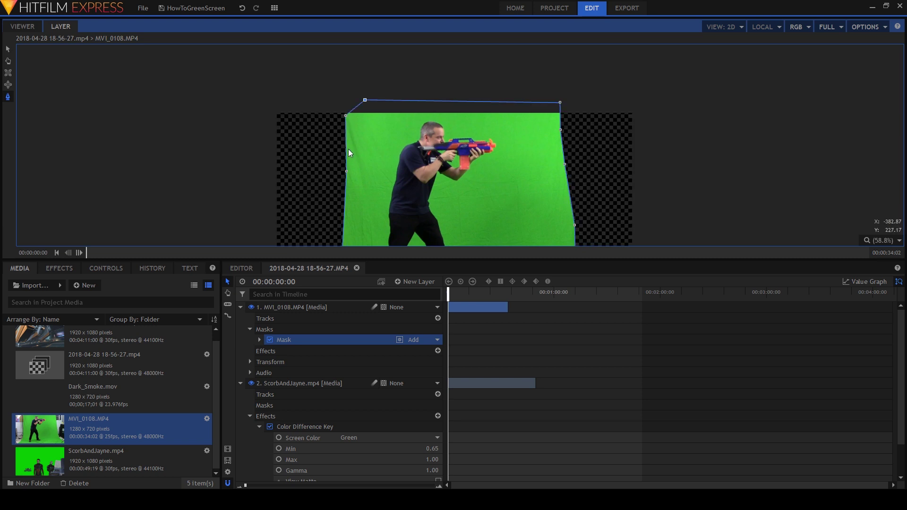
Step: Refine the mask's left edge and view the composite over the hangar
click(346, 141)
mouse_move(346, 141)
mouse_down()
mouse_move(361, 144)
mouse_move(336, 144)
mouse_move(348, 142)
mouse_up()
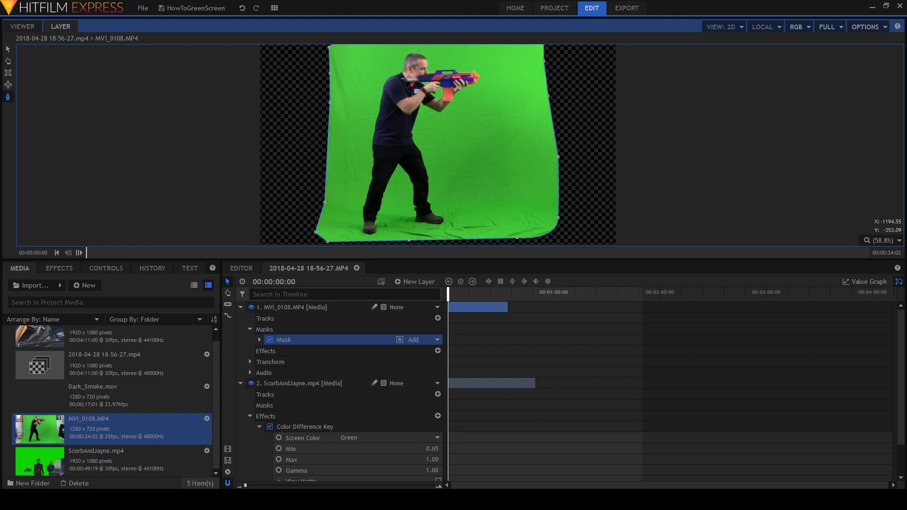
click(25, 28)
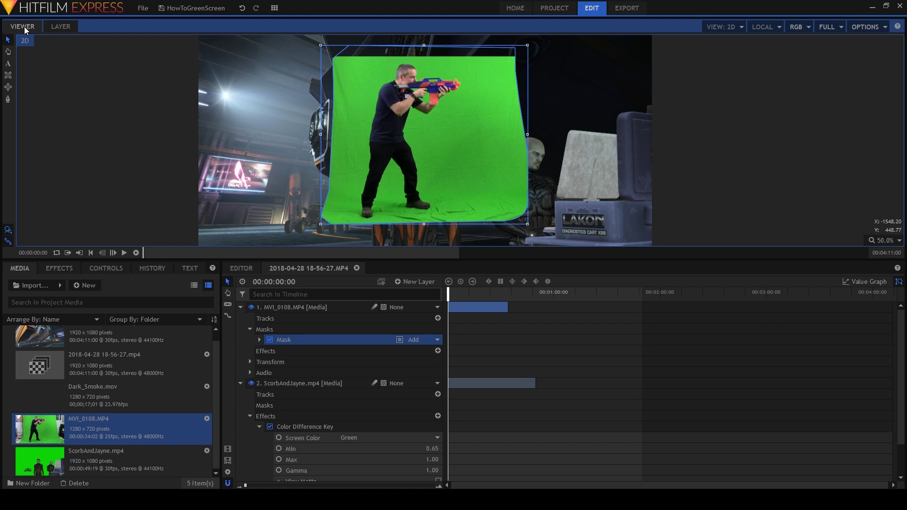
Step: Apply a Keying > Color Difference Key effect to the MVI_0108.MP4 clip
right_click(463, 308)
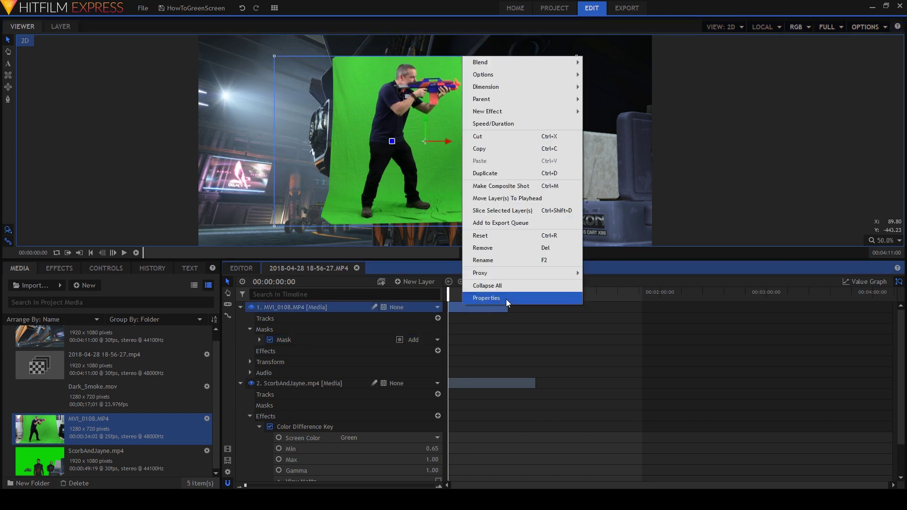
mouse_move(543, 111)
mouse_move(615, 222)
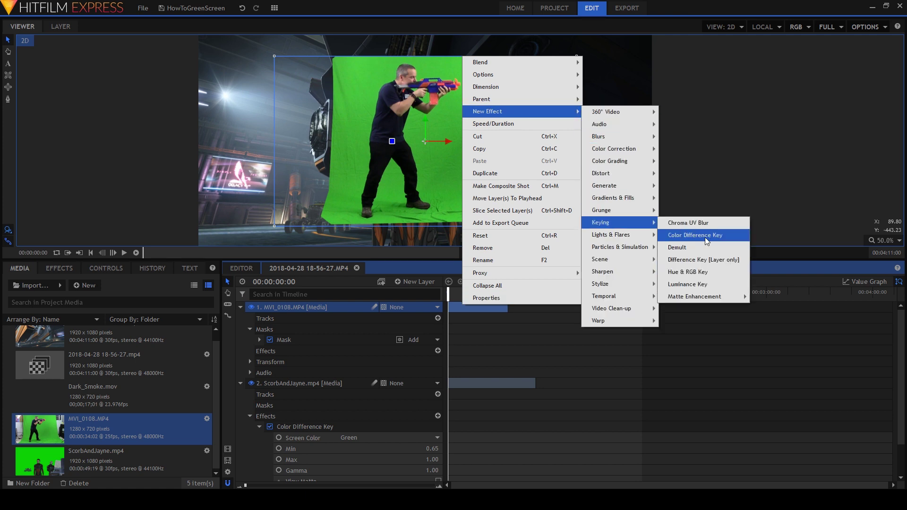
click(707, 240)
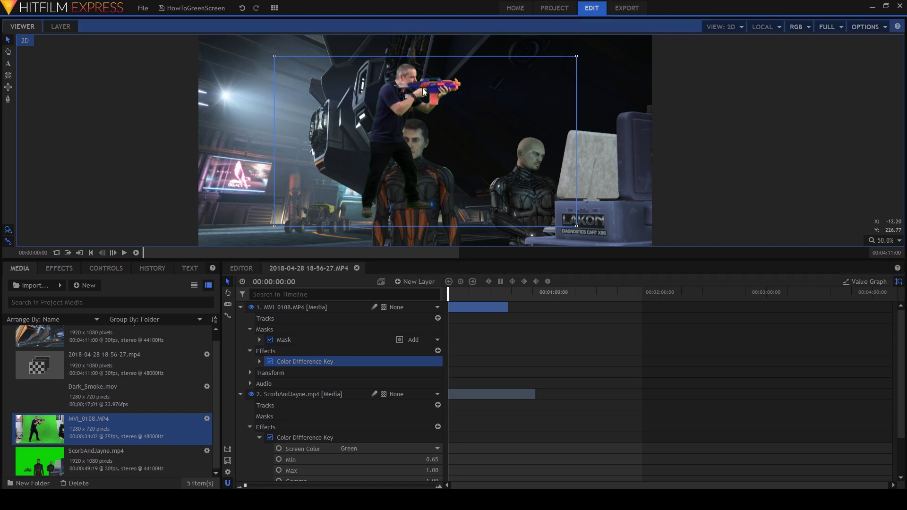
scroll(422, 88, up, 4)
scroll(454, 73, up, 4)
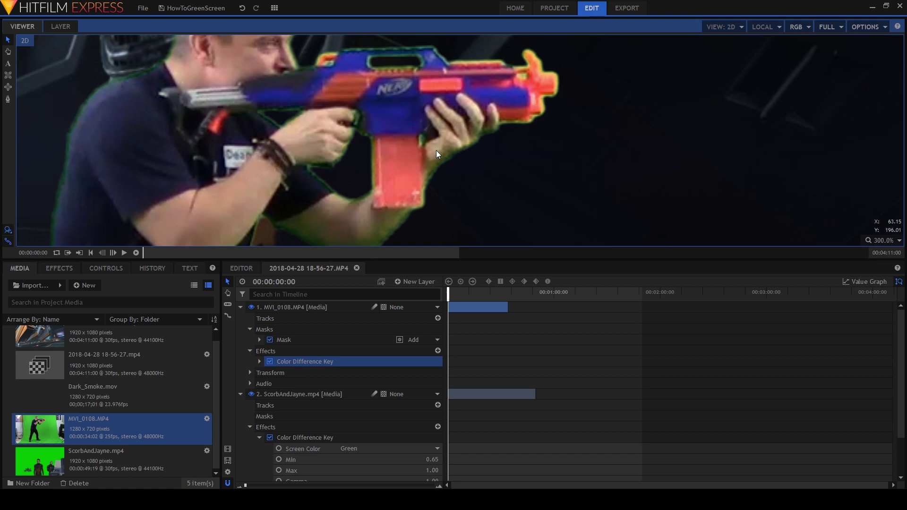
Step: Add the Keying > Matte Enhancement > Spill Removal effect to MVI_0108.MP4
right_click(458, 307)
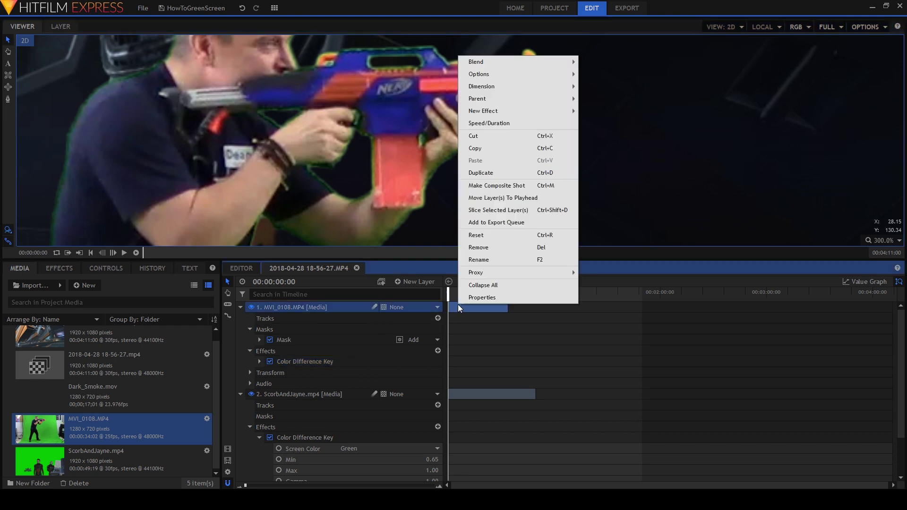
mouse_move(514, 110)
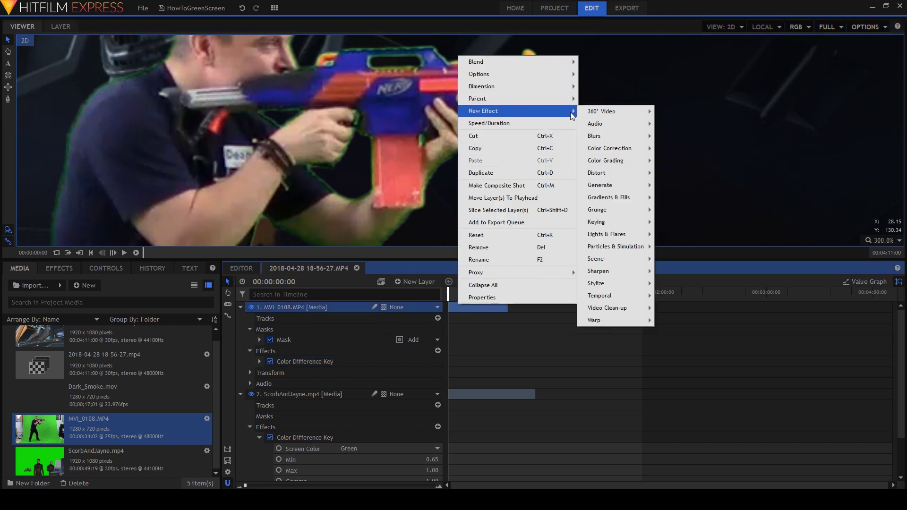
mouse_move(616, 225)
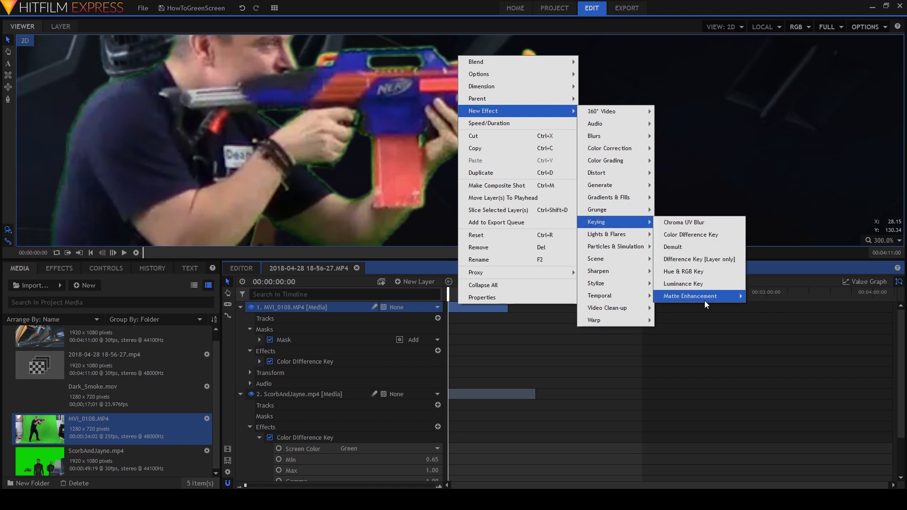
mouse_move(702, 296)
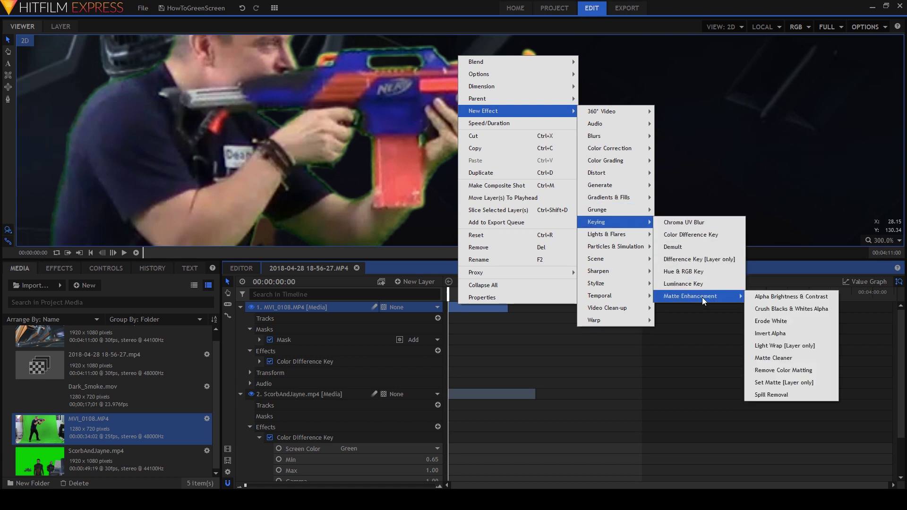
click(782, 399)
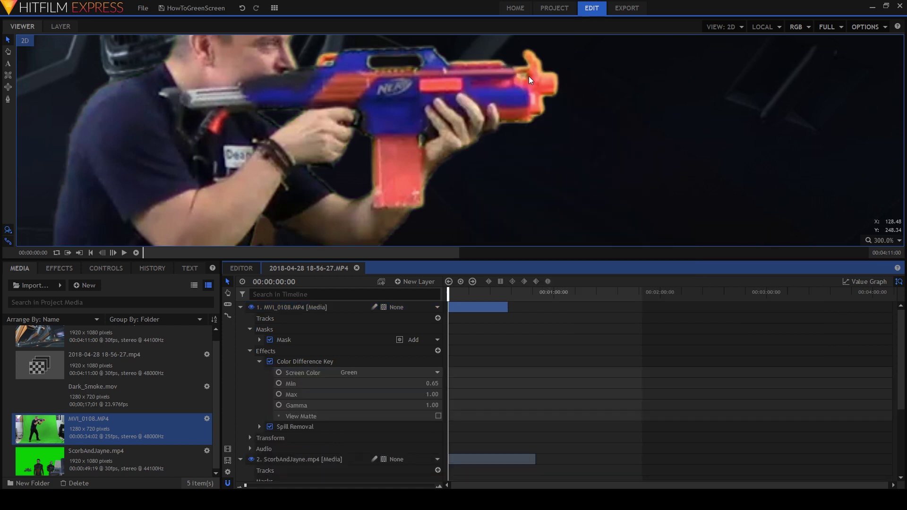
Step: Tighten the key to Min 0.74 and Max 0.78 using the matte view, then expand Spill Removal
click(438, 416)
mouse_move(431, 384)
mouse_down()
mouse_move(446, 383)
mouse_move(422, 394)
mouse_move(429, 383)
mouse_up()
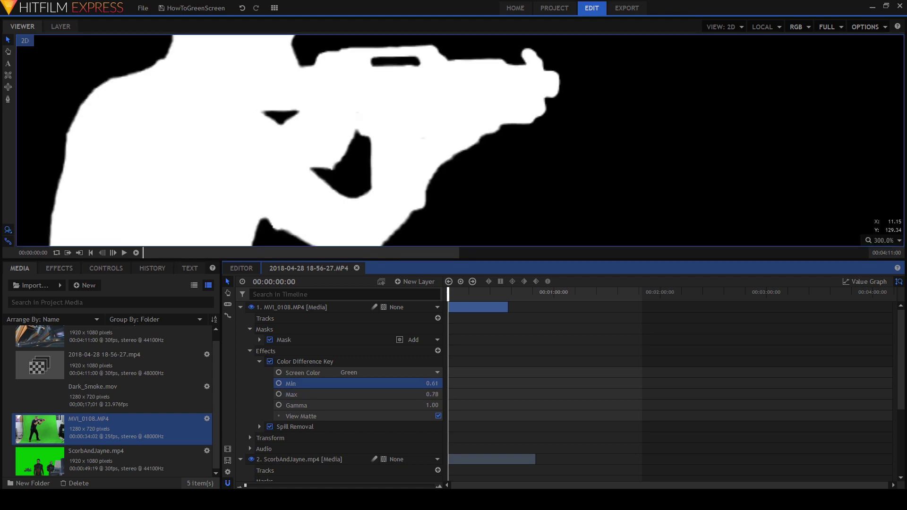
click(438, 415)
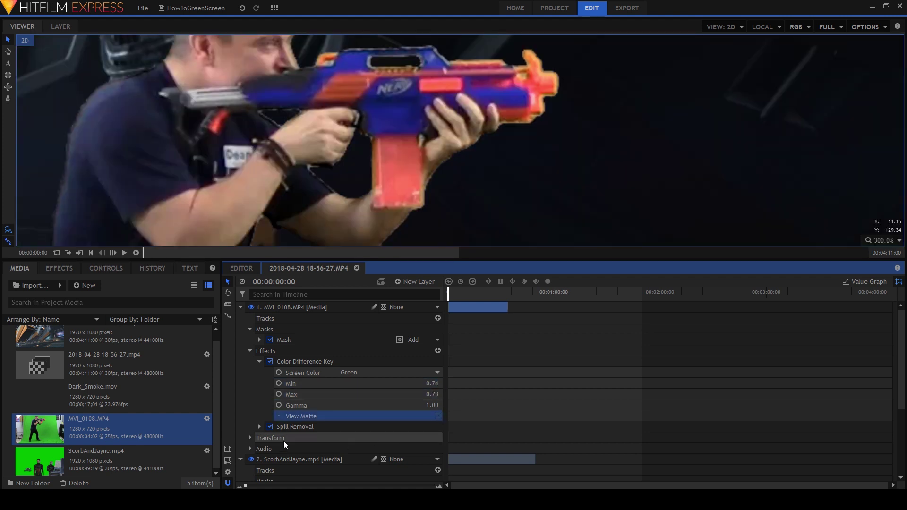
click(259, 426)
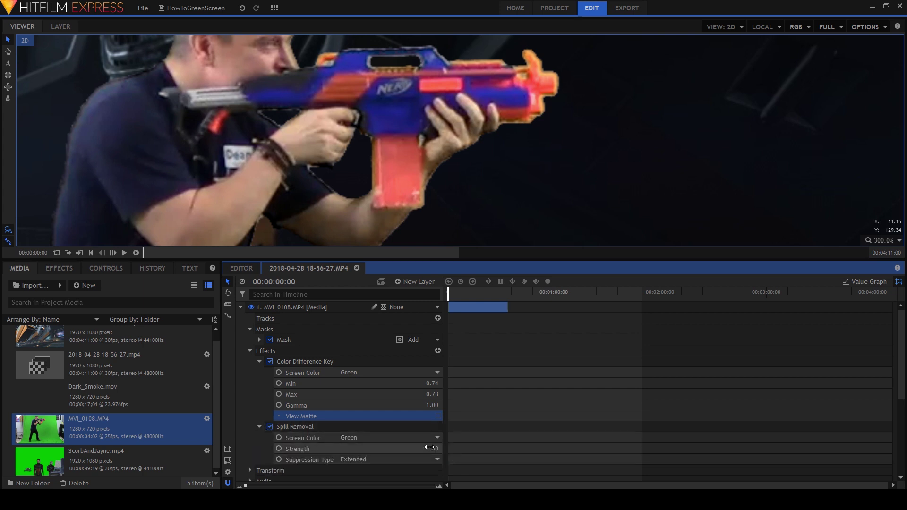
Step: Move the keyed man to the lower left of the hangar shot and preview the composite
scroll(418, 167, down, 8)
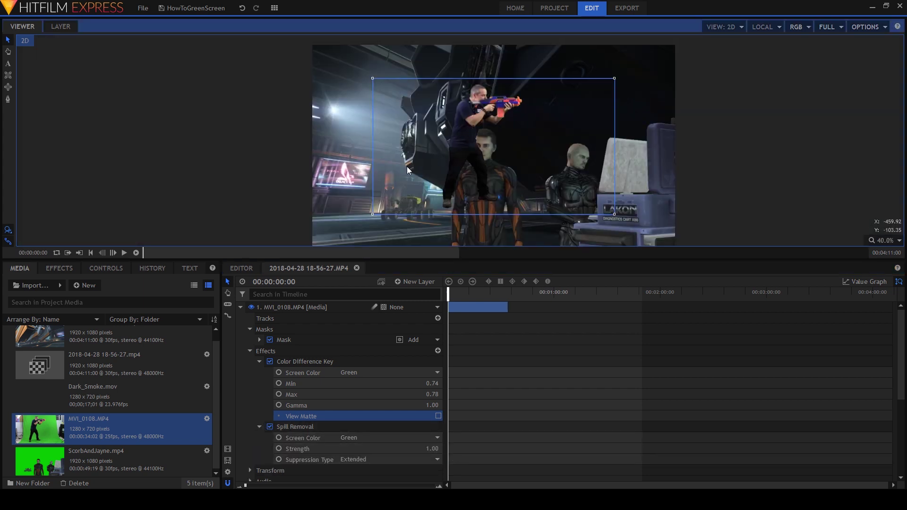
drag(455, 151, 341, 204)
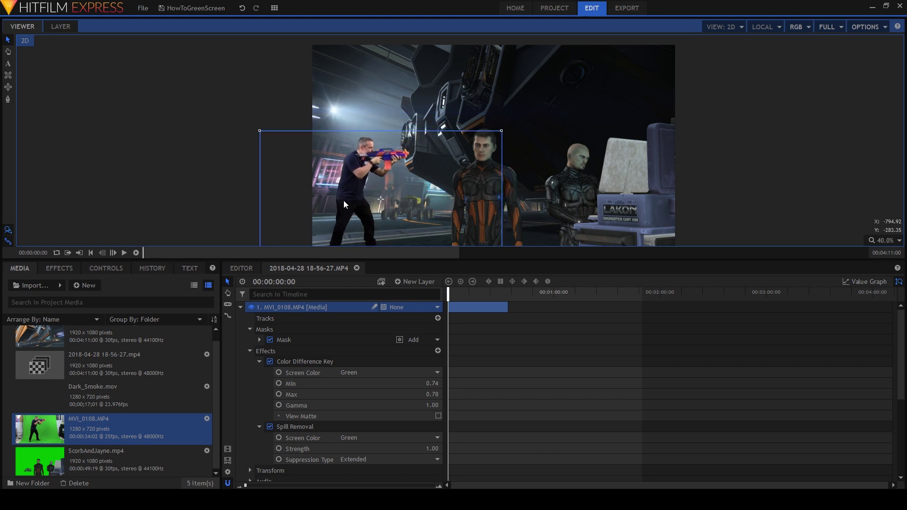
click(125, 253)
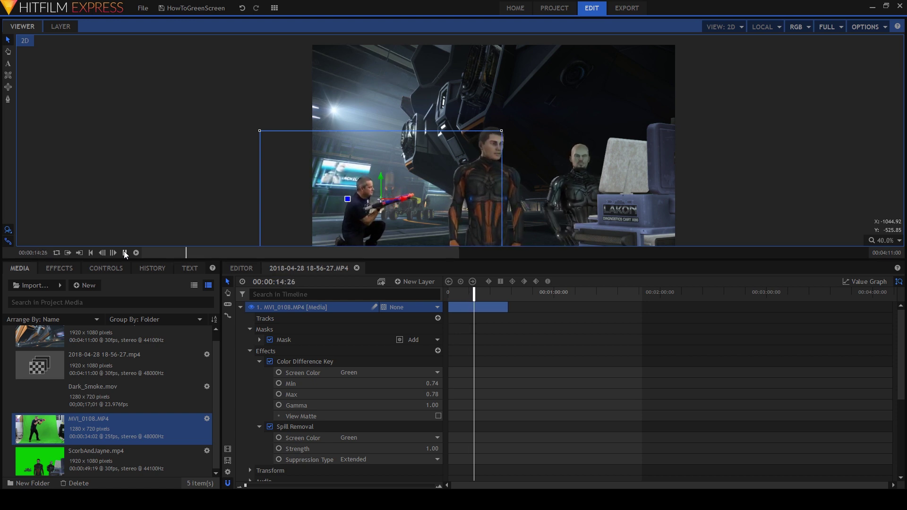
click(124, 252)
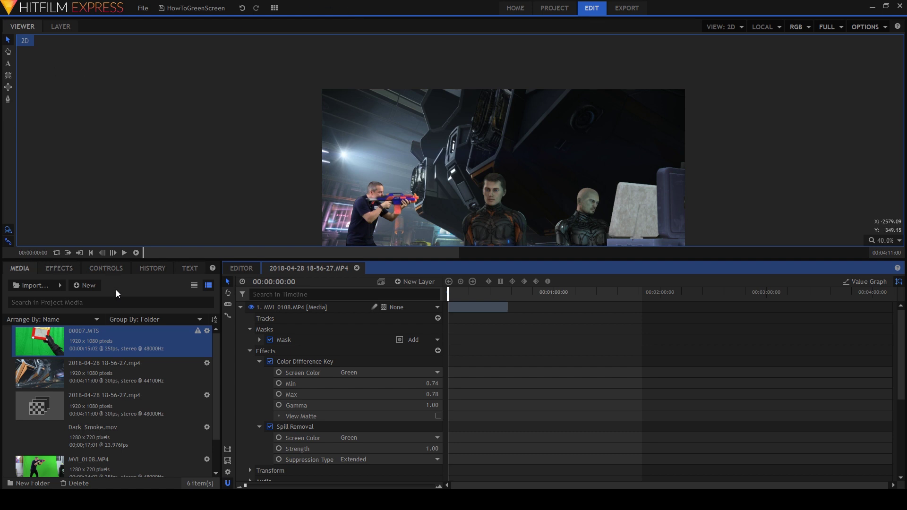
Step: Place 00007.MTS as the top timeline layer and preview it around the 10-second mark
click(79, 343)
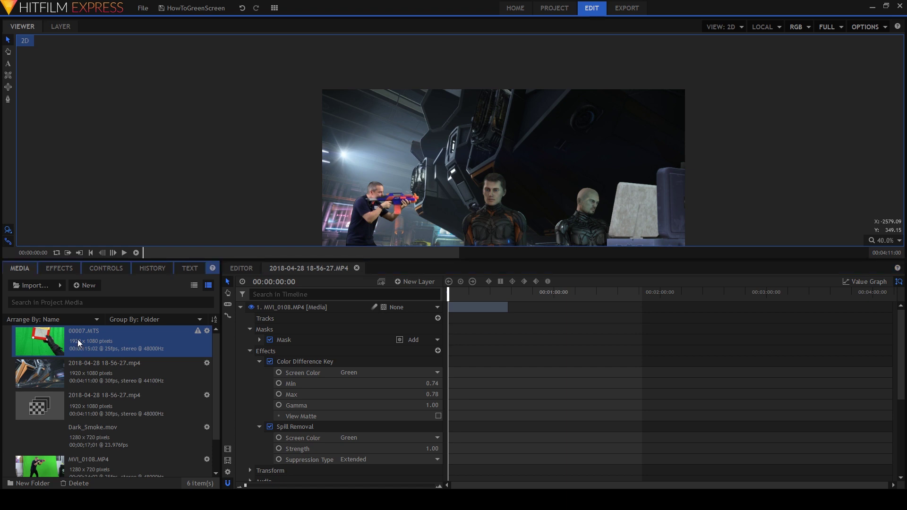
drag(79, 343, 448, 311)
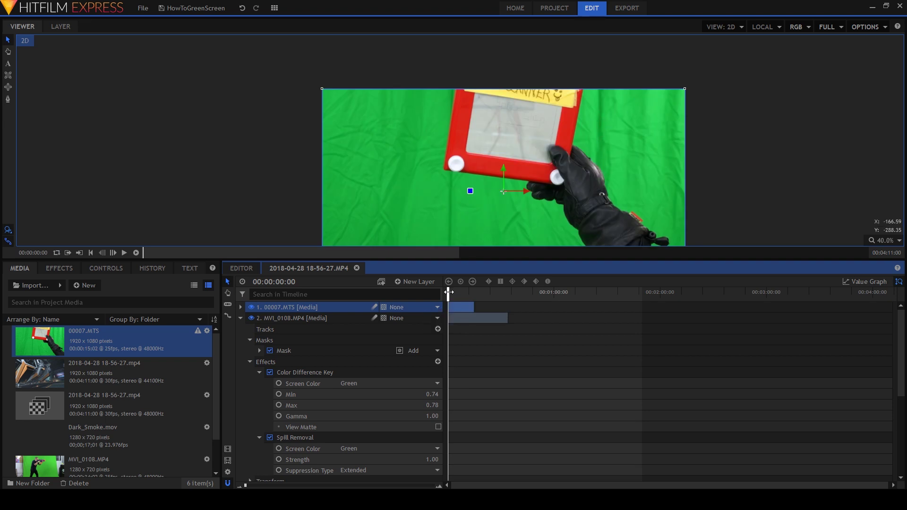
click(124, 253)
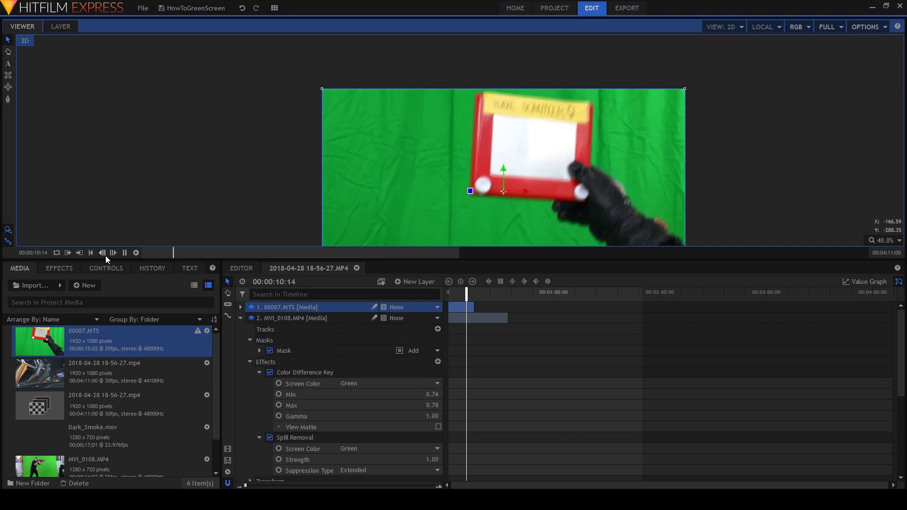
key(space)
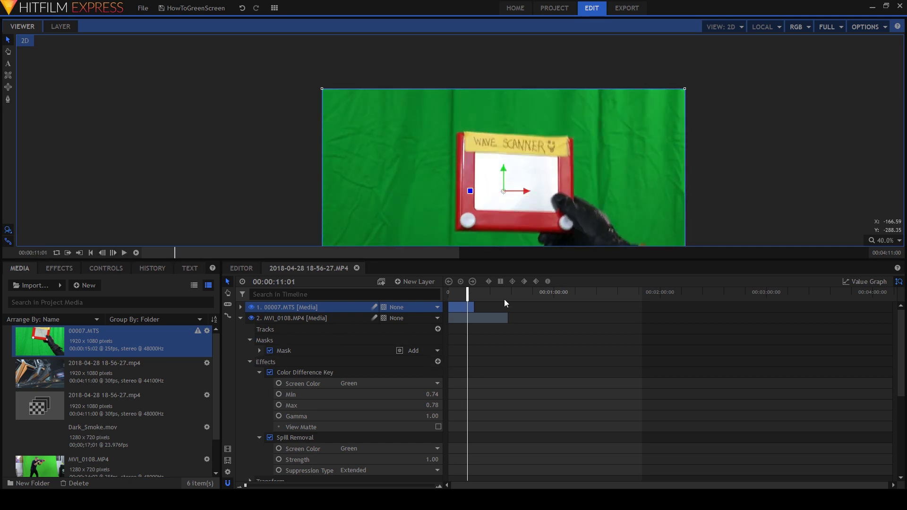
click(465, 294)
drag(465, 295, 466, 295)
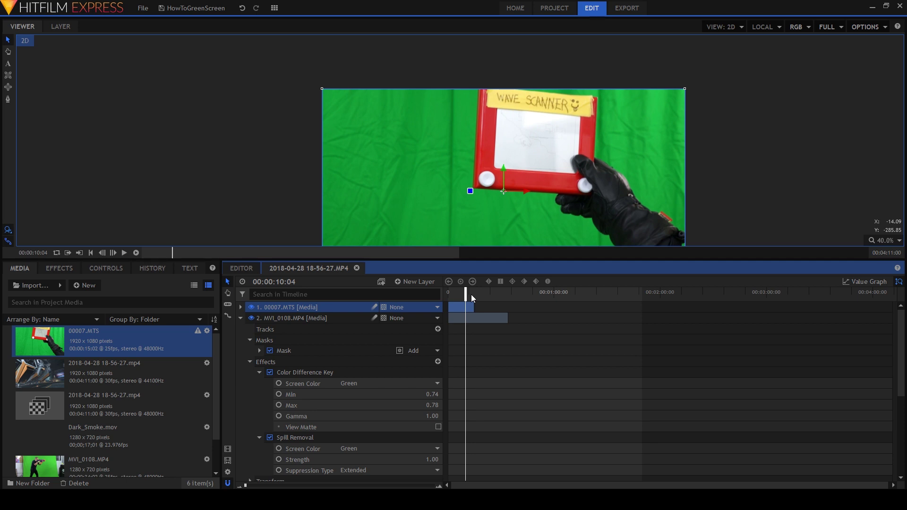
Step: Apply a Keying > Color Difference Key to 00007.MTS and play the composite to check edges
right_click(454, 305)
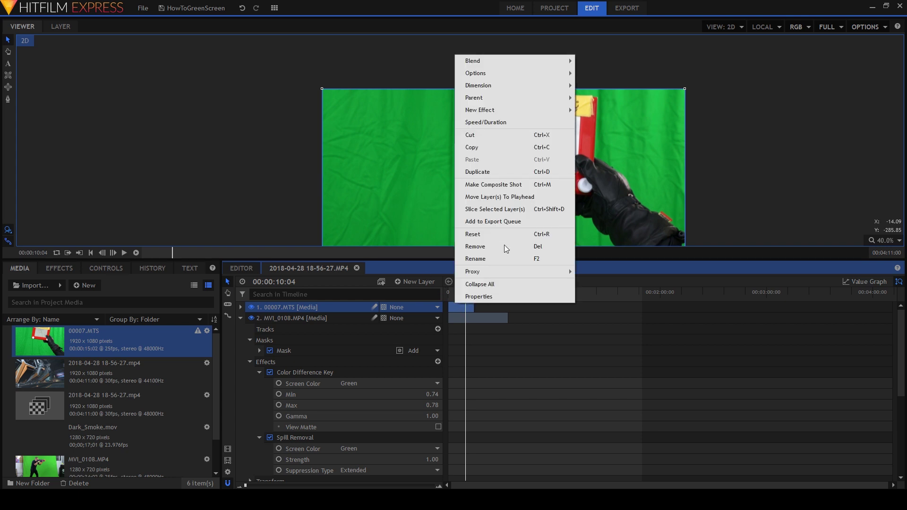
mouse_move(514, 111)
mouse_move(617, 221)
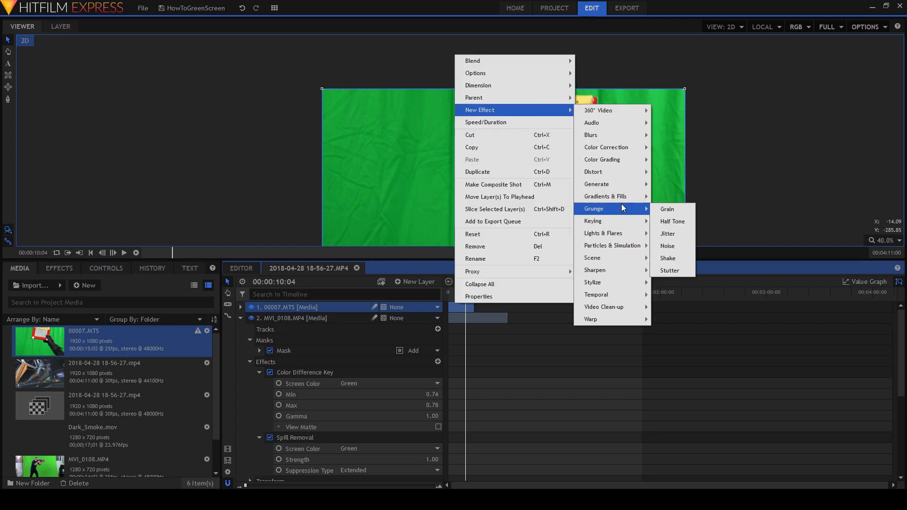
click(687, 234)
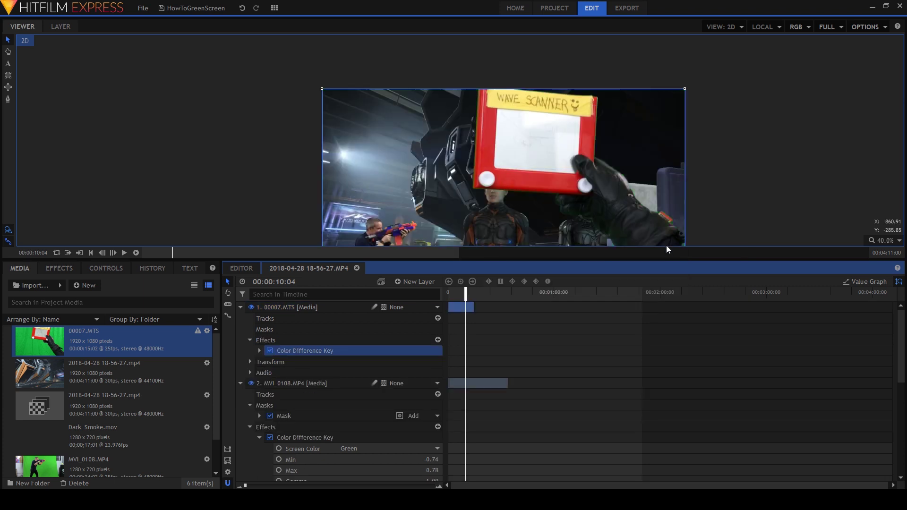
scroll(642, 179, up, 5)
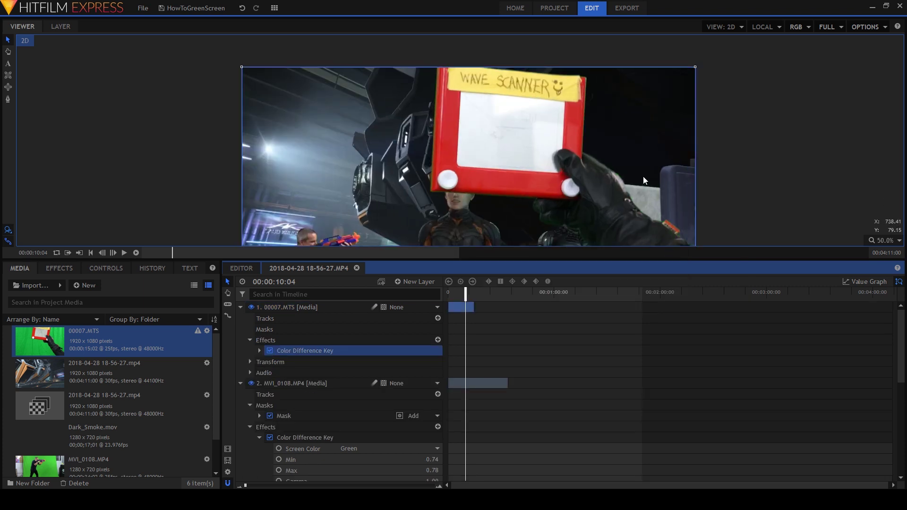
scroll(625, 188, up, 4)
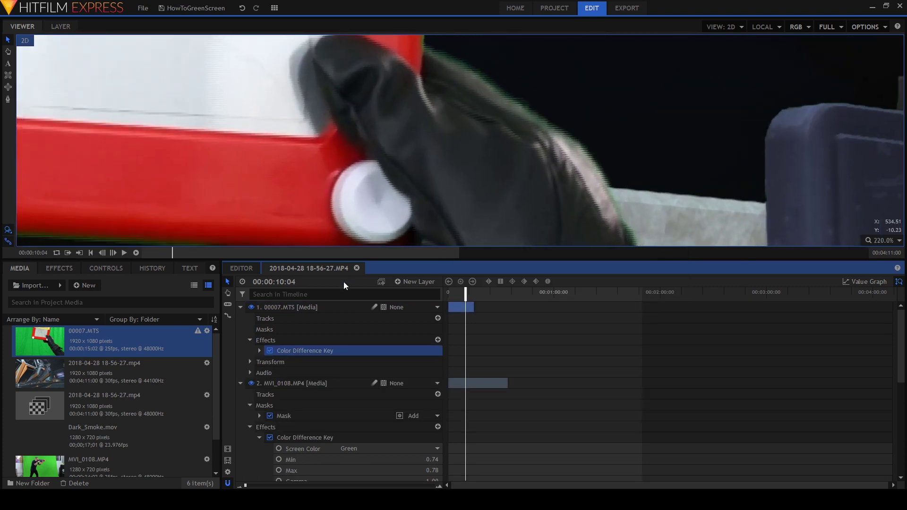
click(125, 252)
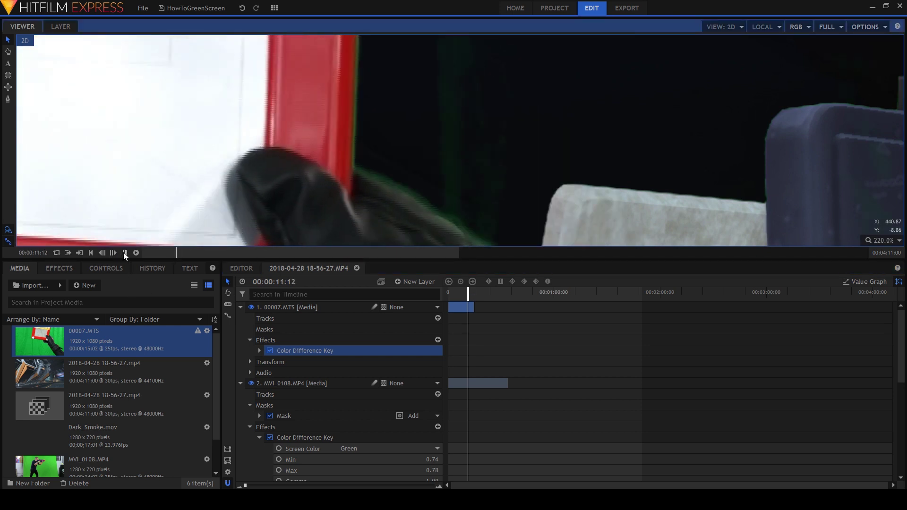
click(125, 253)
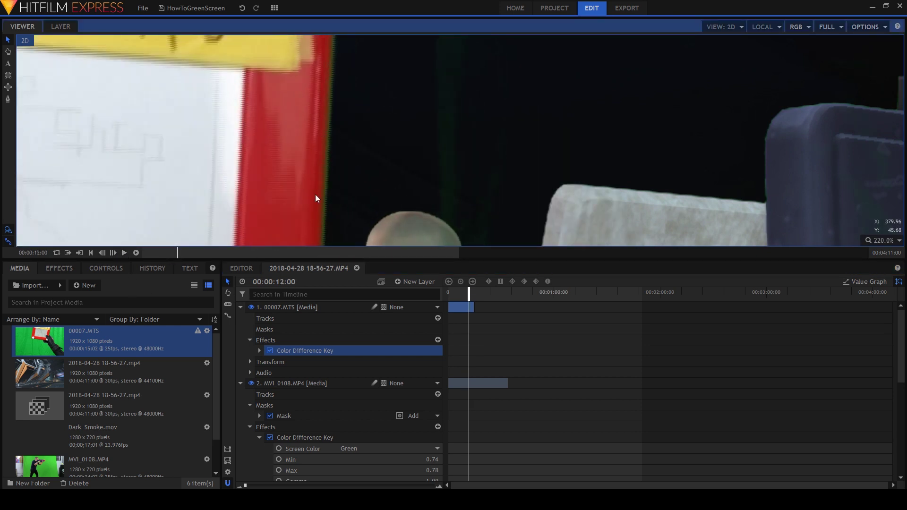
Step: Add Keying > Matte Enhancement > Spill Removal below the Color Difference Key on 00007.MTS
right_click(272, 339)
mouse_move(299, 346)
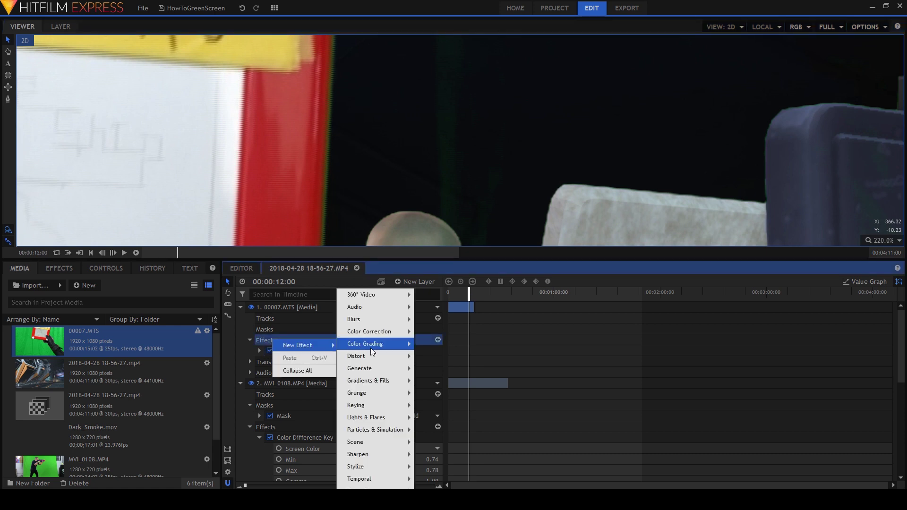
mouse_move(373, 352)
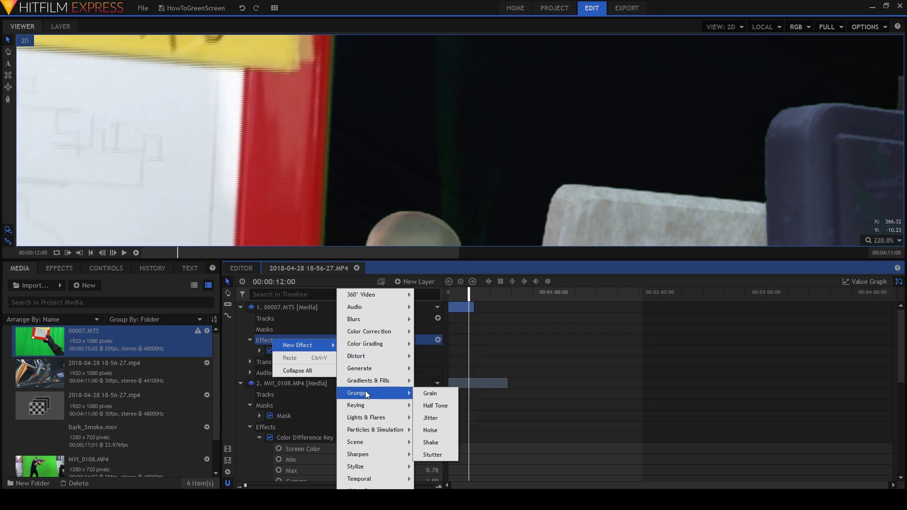
mouse_move(373, 405)
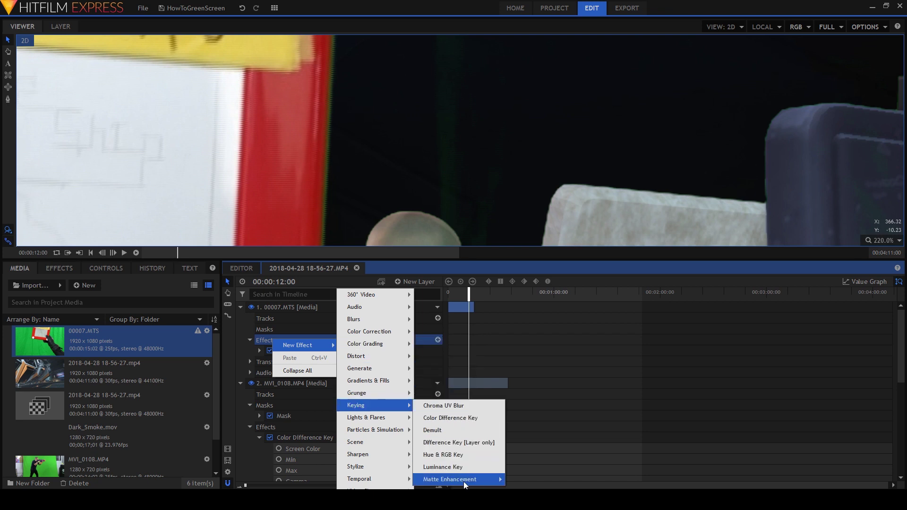
mouse_move(465, 481)
click(539, 488)
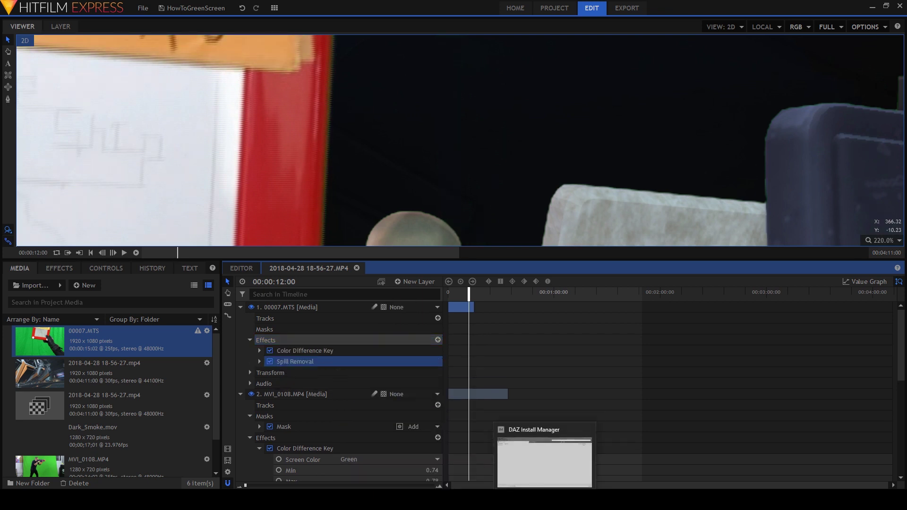
click(463, 308)
scroll(454, 156, down, 5)
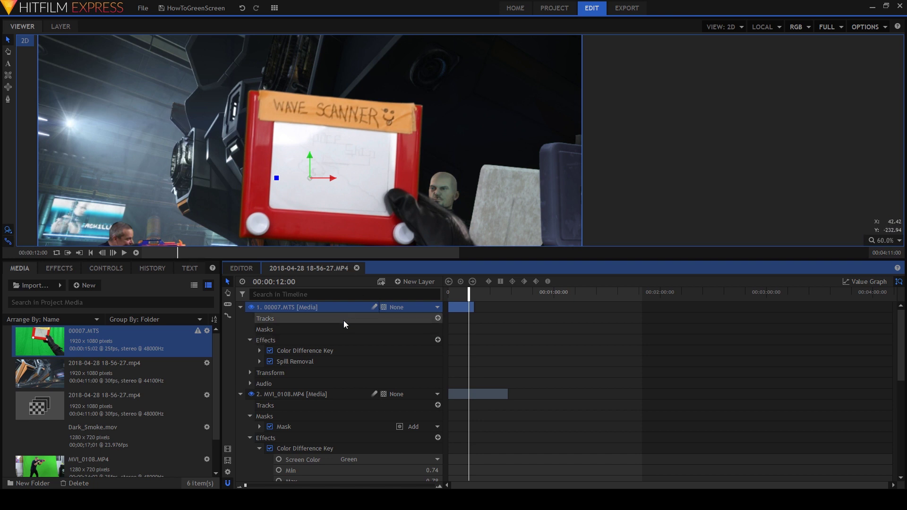
Step: Show the Color Difference Key's View Matte and pan the viewer to the hand and card
click(259, 351)
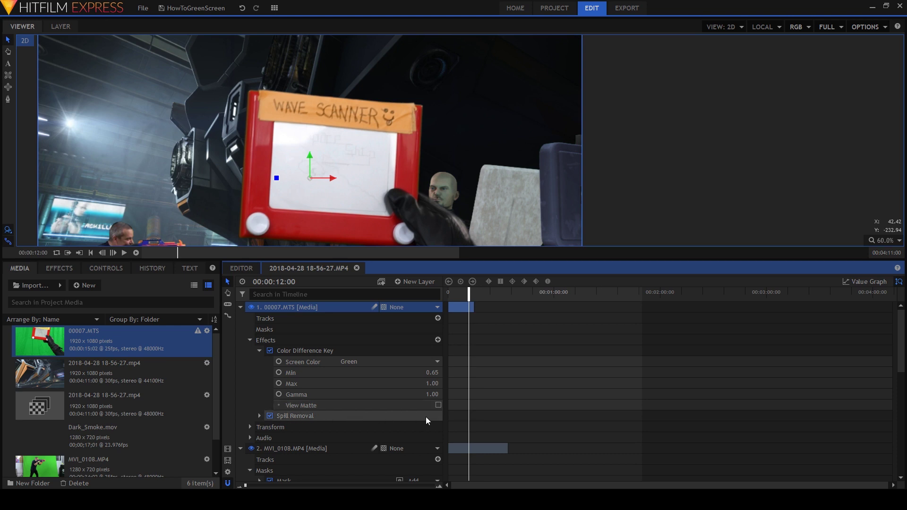
click(438, 406)
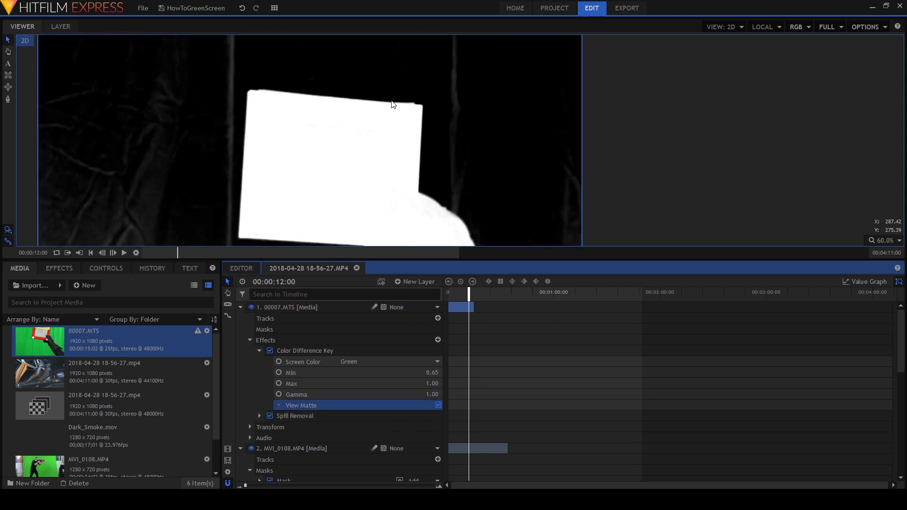
click(244, 168)
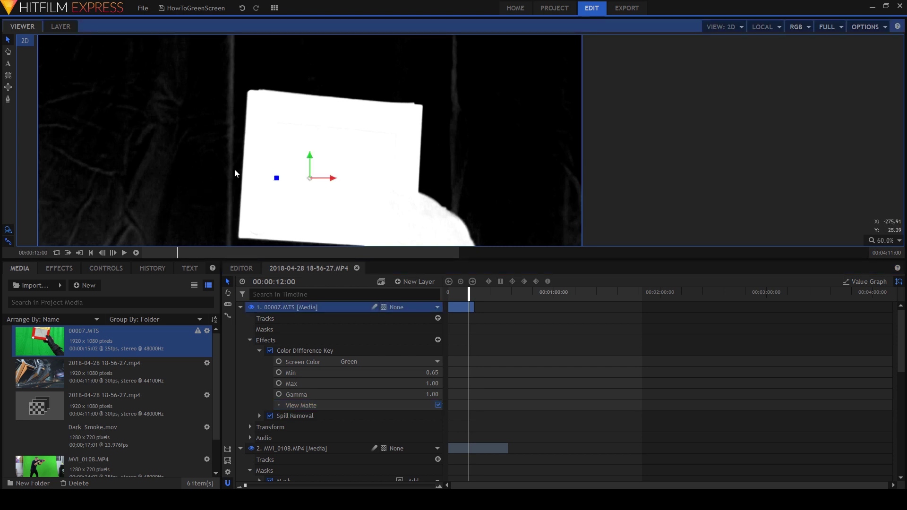
key(h)
drag(243, 169, 337, 194)
key(v)
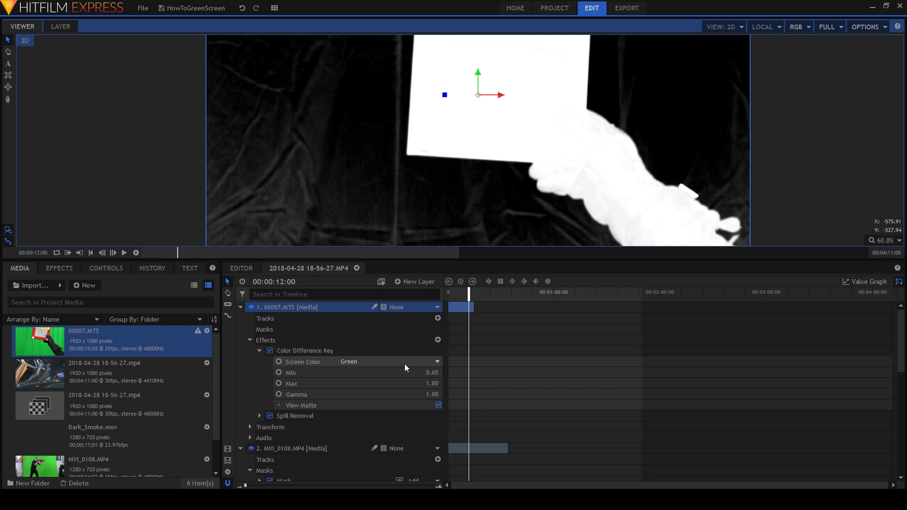
Step: Set the key's Min to 0.74 and Max to 0.76, then turn off View Matte
mouse_move(407, 373)
mouse_down()
mouse_move(378, 373)
mouse_move(447, 372)
mouse_move(394, 373)
mouse_move(423, 372)
mouse_up()
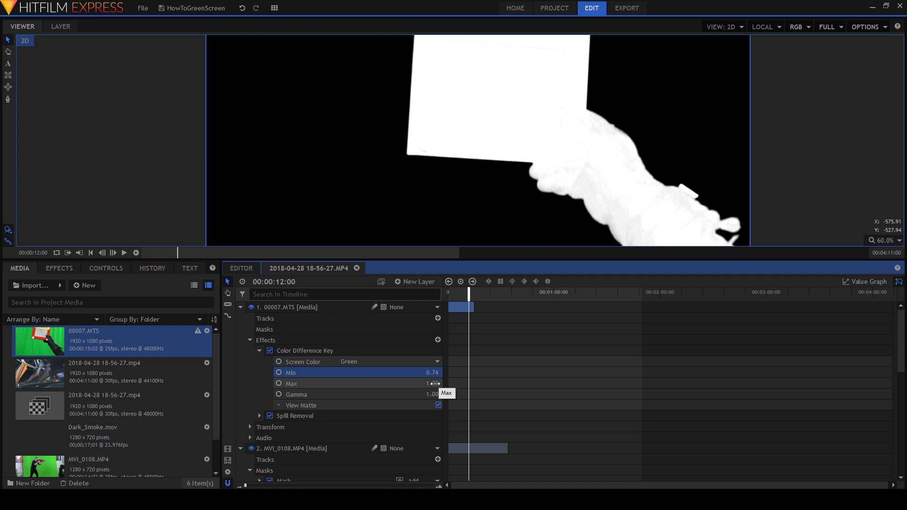
mouse_move(432, 384)
mouse_down()
mouse_move(406, 384)
mouse_move(415, 384)
mouse_up()
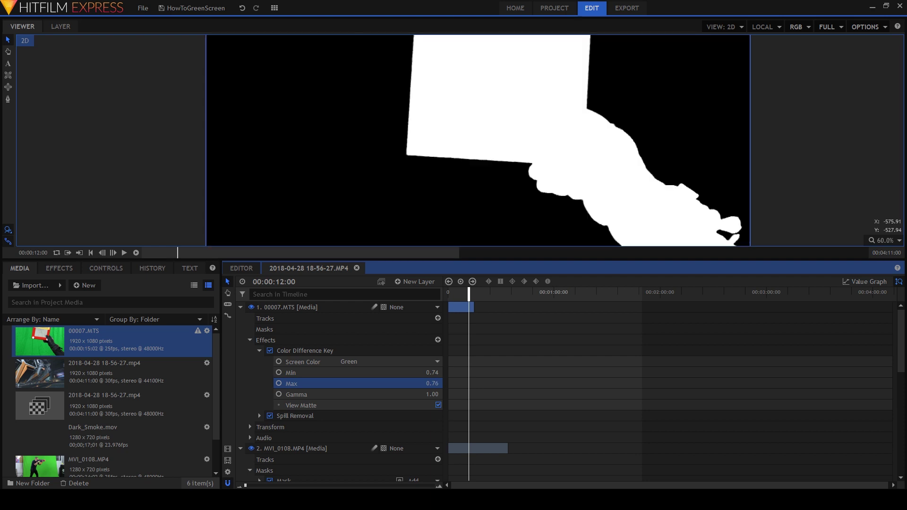
click(438, 405)
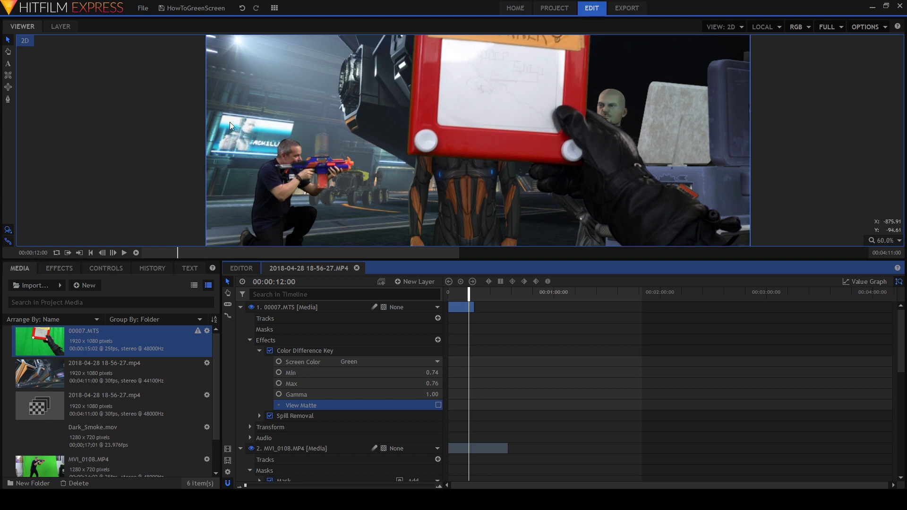
Step: Raise the key's Min to 0.76 and verify the solid matte in View Matte
mouse_move(432, 373)
mouse_down()
mouse_move(402, 373)
mouse_move(430, 373)
mouse_up()
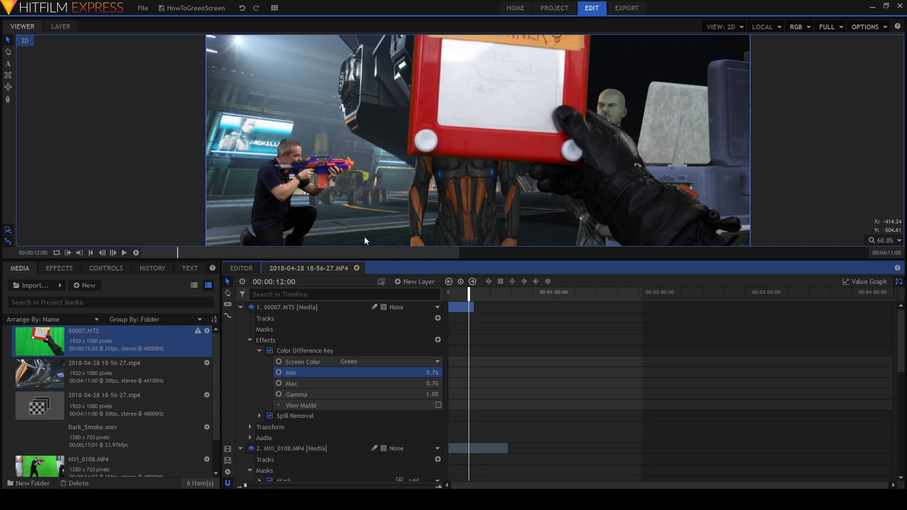
click(438, 405)
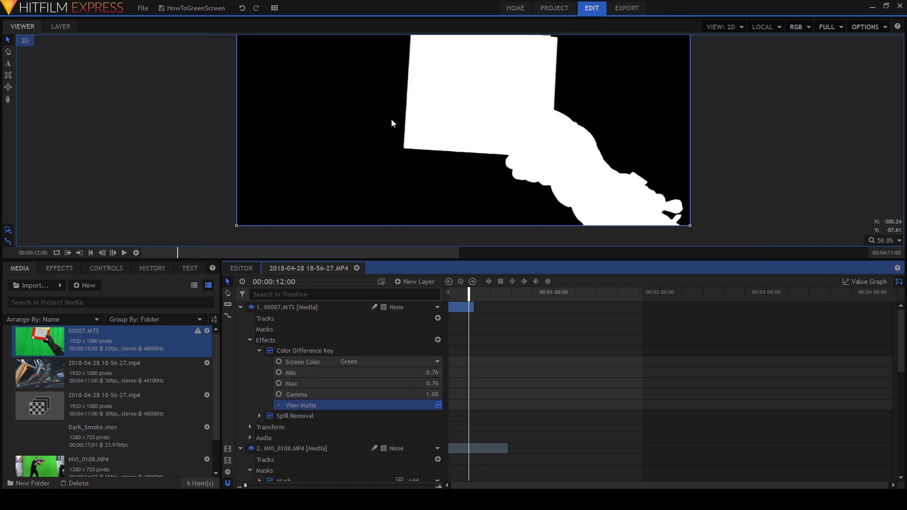
scroll(411, 85, down, 1)
drag(411, 85, 432, 86)
key(v)
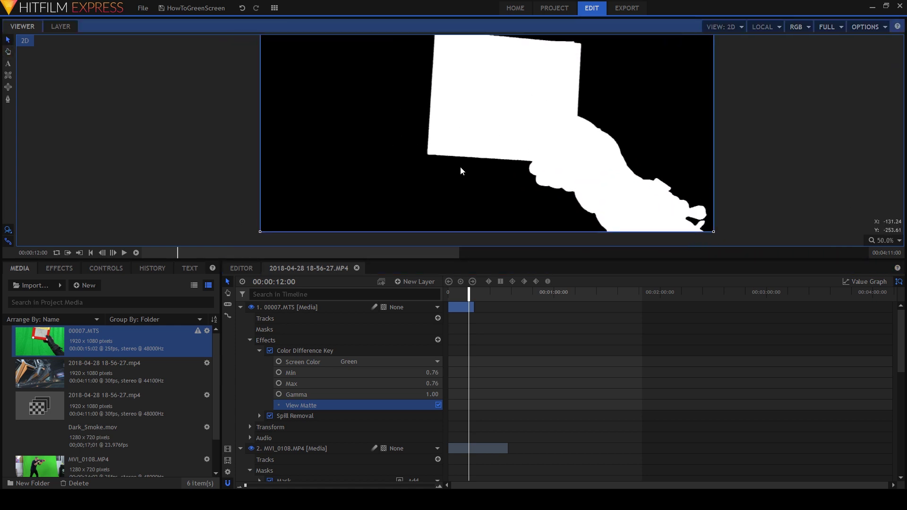
click(438, 405)
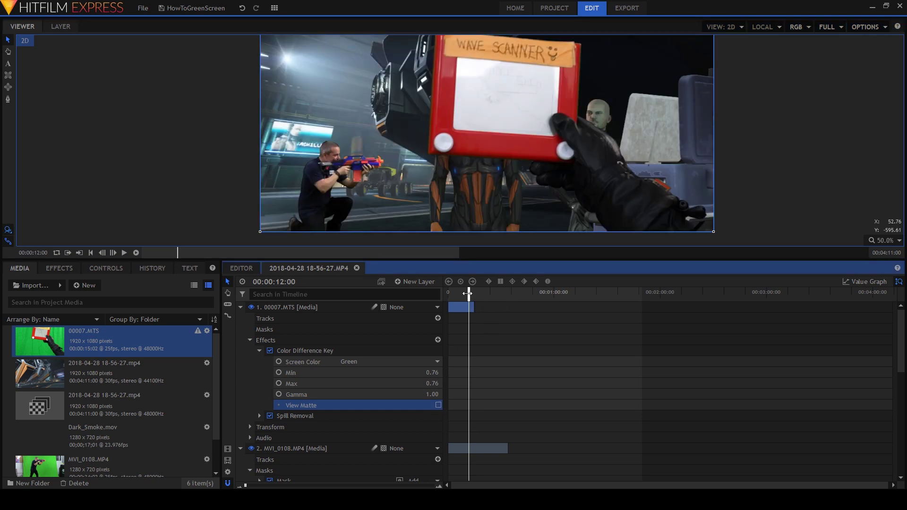
drag(467, 293, 447, 293)
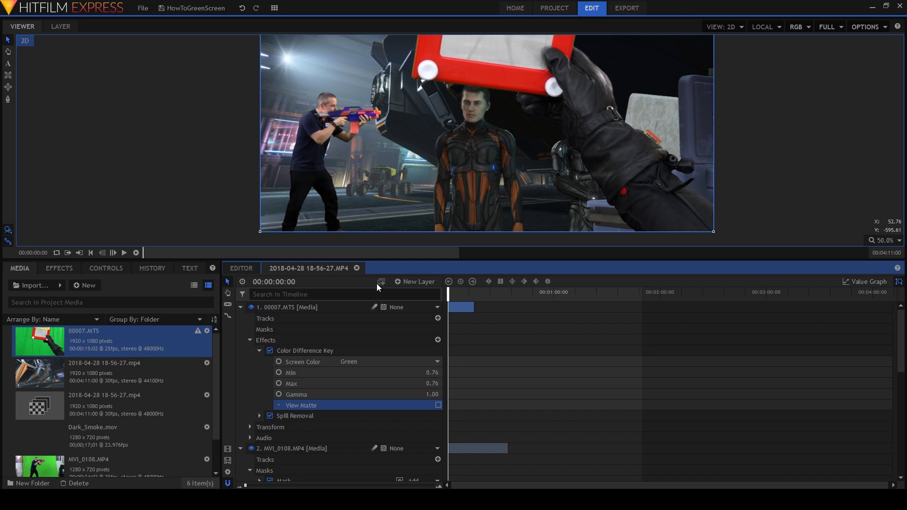
click(124, 253)
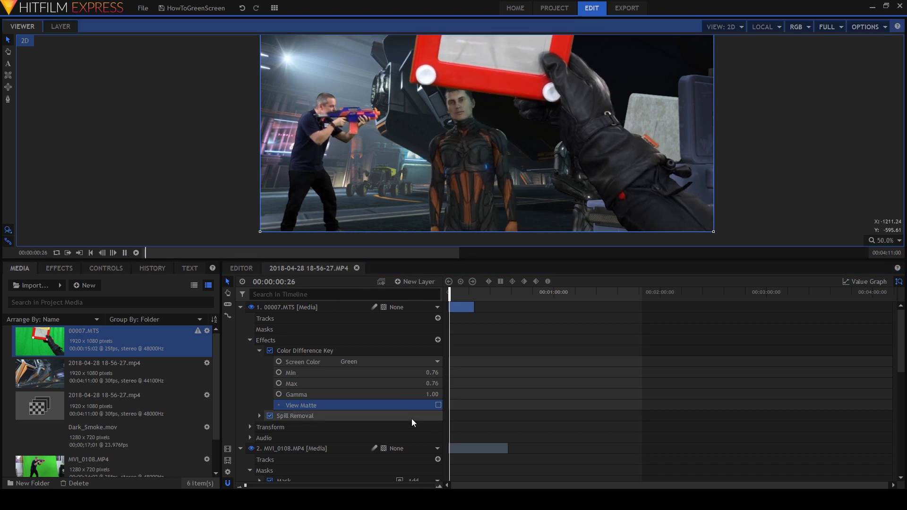